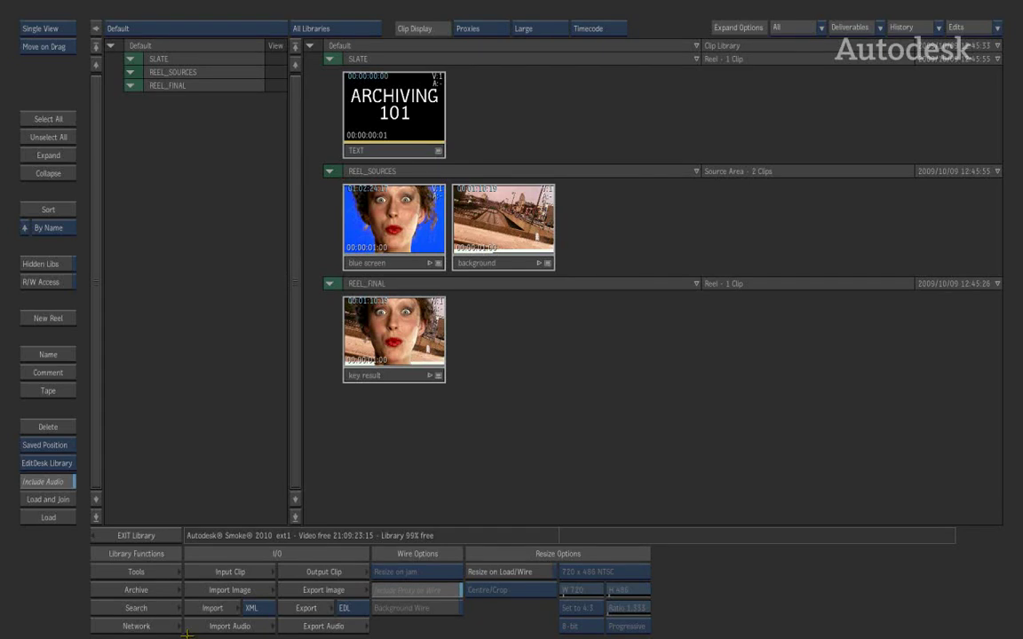
Pick the ARCHIVING 101 slate, REEL_SOURCES and REEL_FINAL clips, then clear the selection and show Archive functions.
click(376, 73)
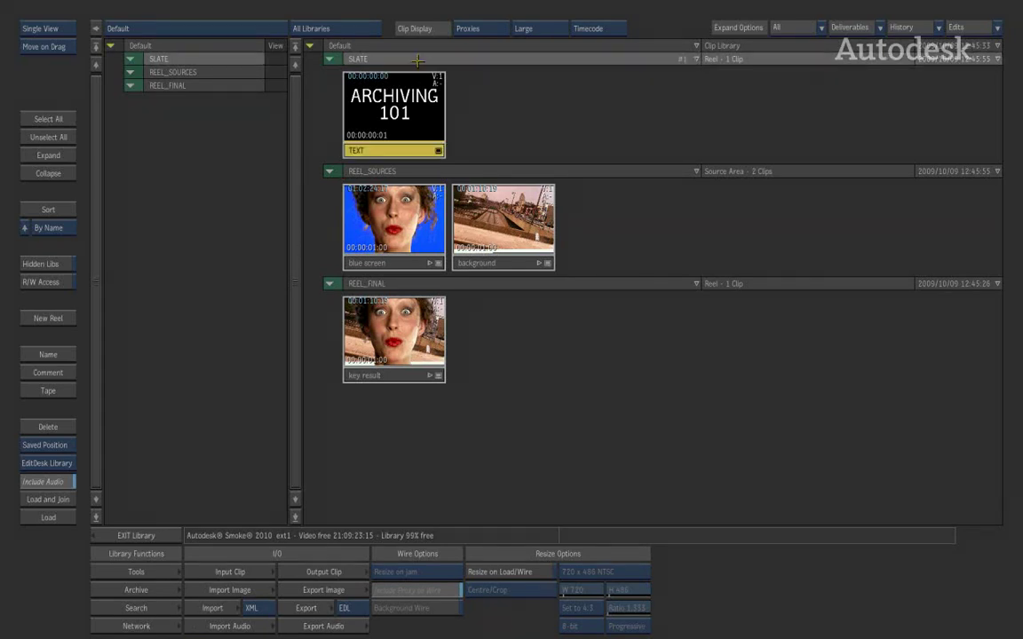
click(393, 169)
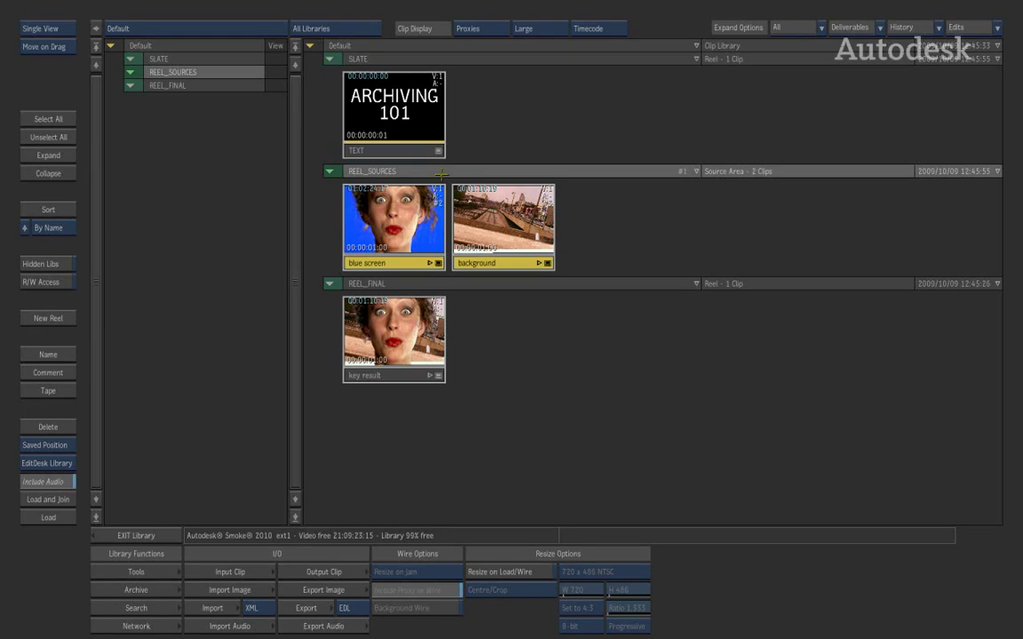
click(441, 283)
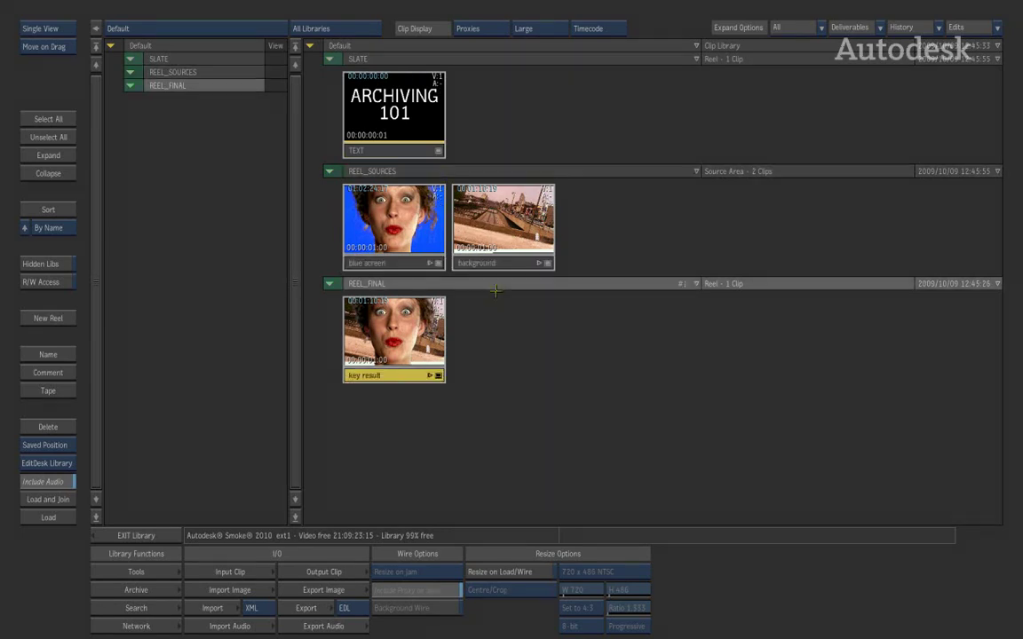
click(514, 373)
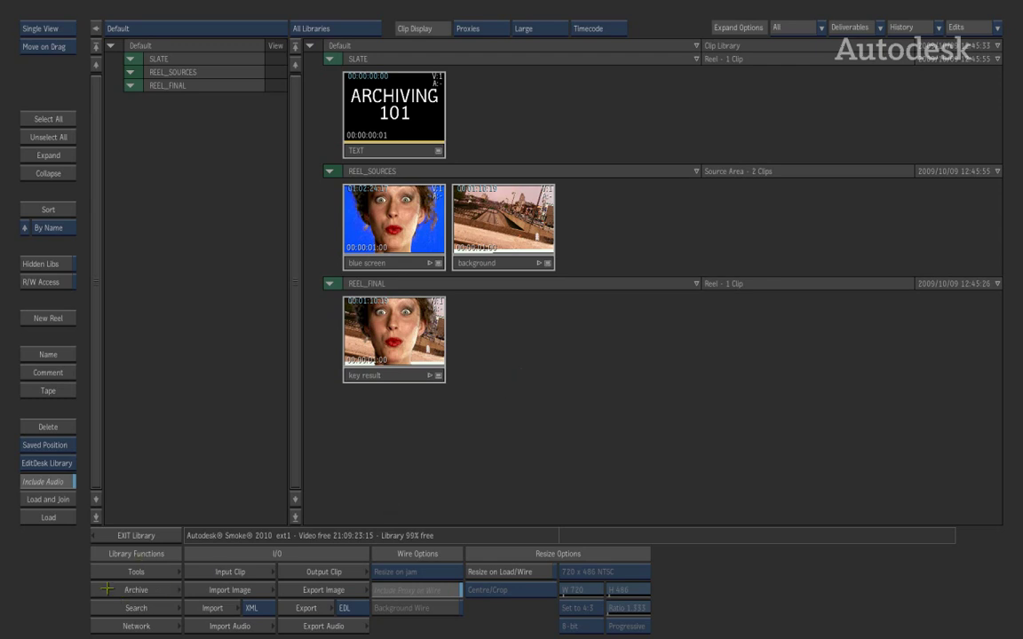
click(160, 591)
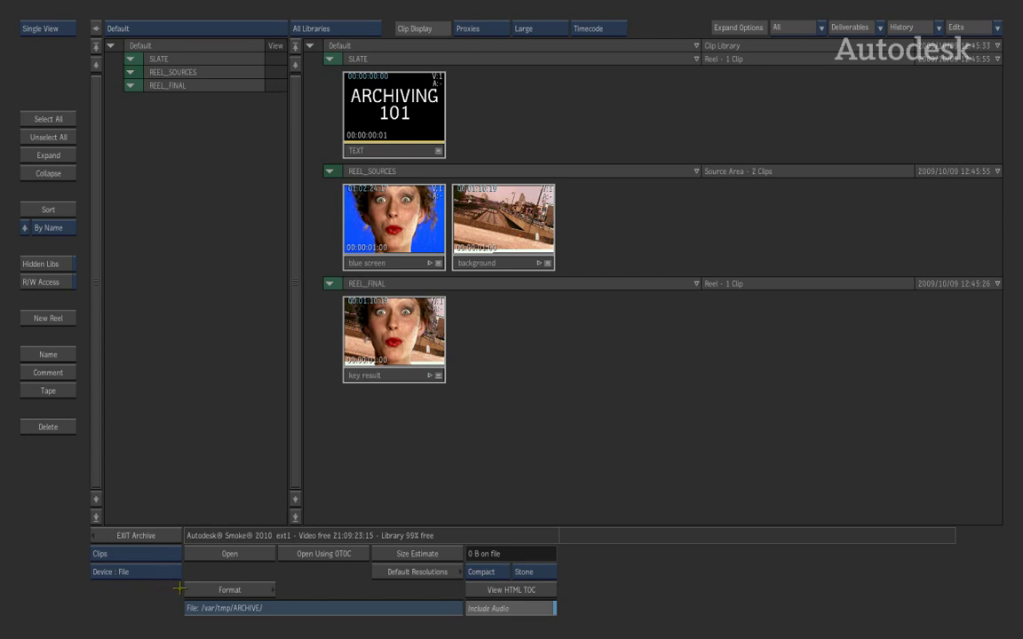
Set the archive file path to /var/tmp/ARCHIVE/my_media.
click(345, 606)
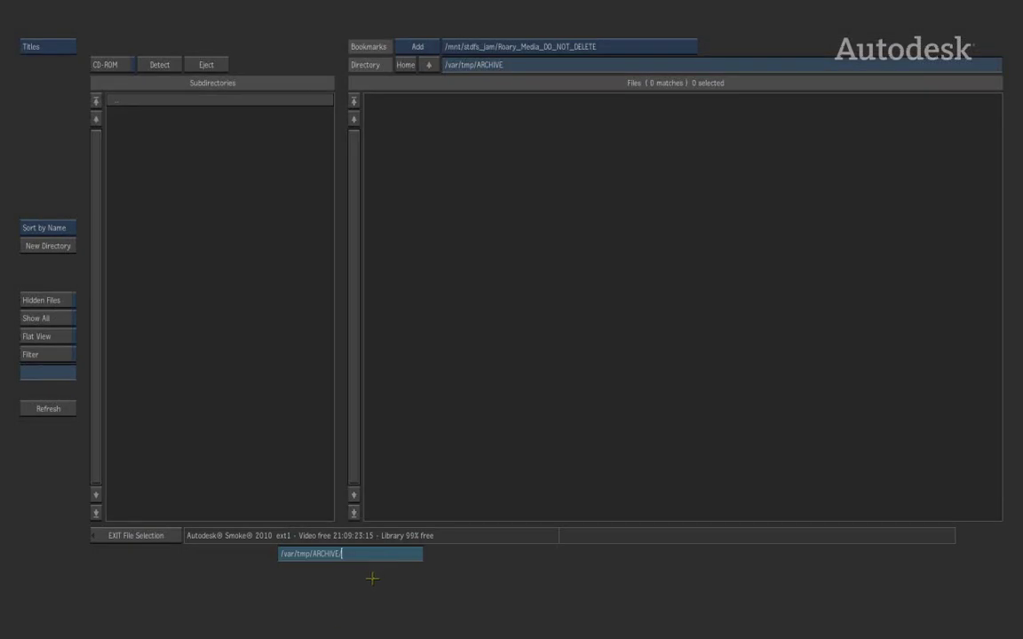
text(my_media)
key(Return)
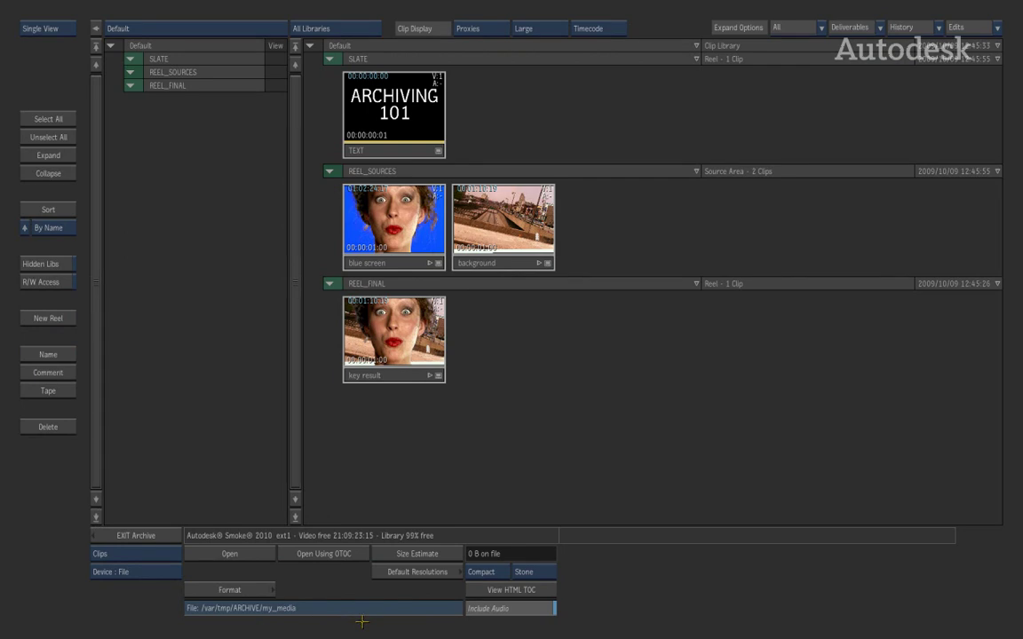
In the new archive's Format settings, name it my_media and set capacity to 4 GB.
click(230, 590)
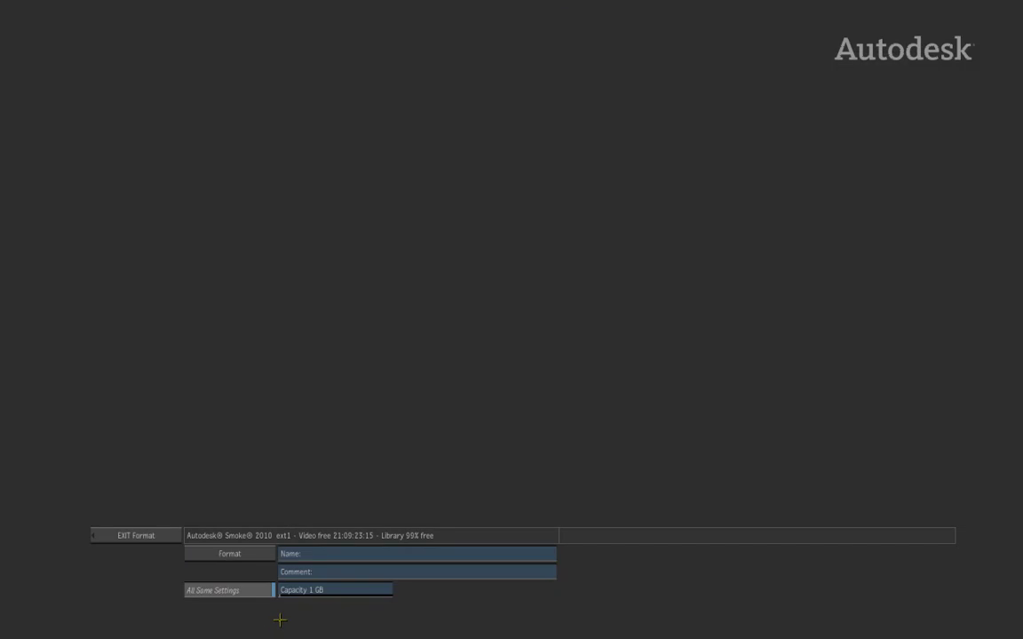
click(337, 553)
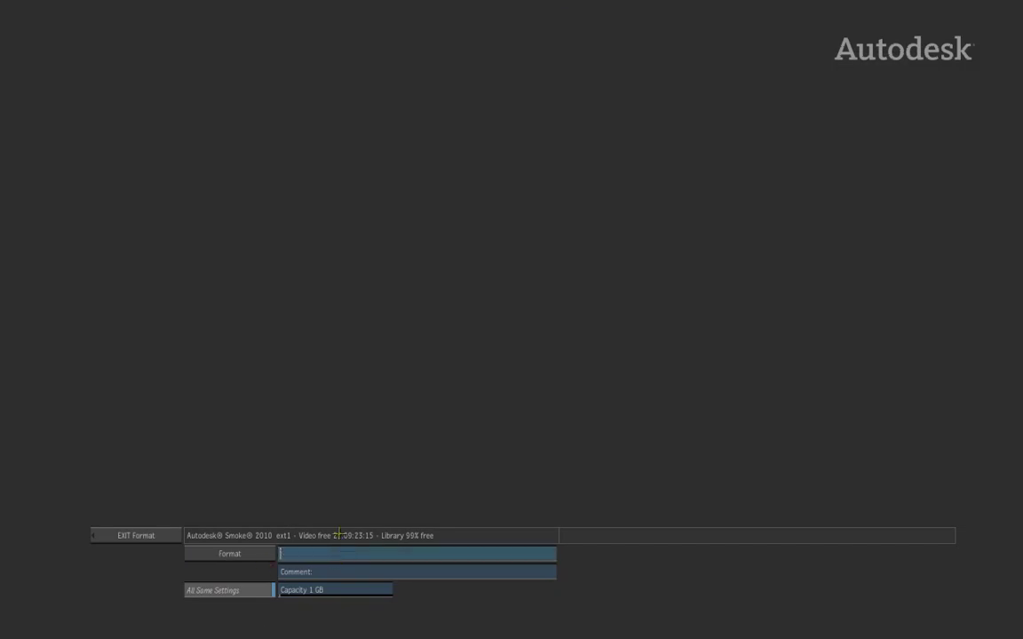
text(ny_media)
key(Return)
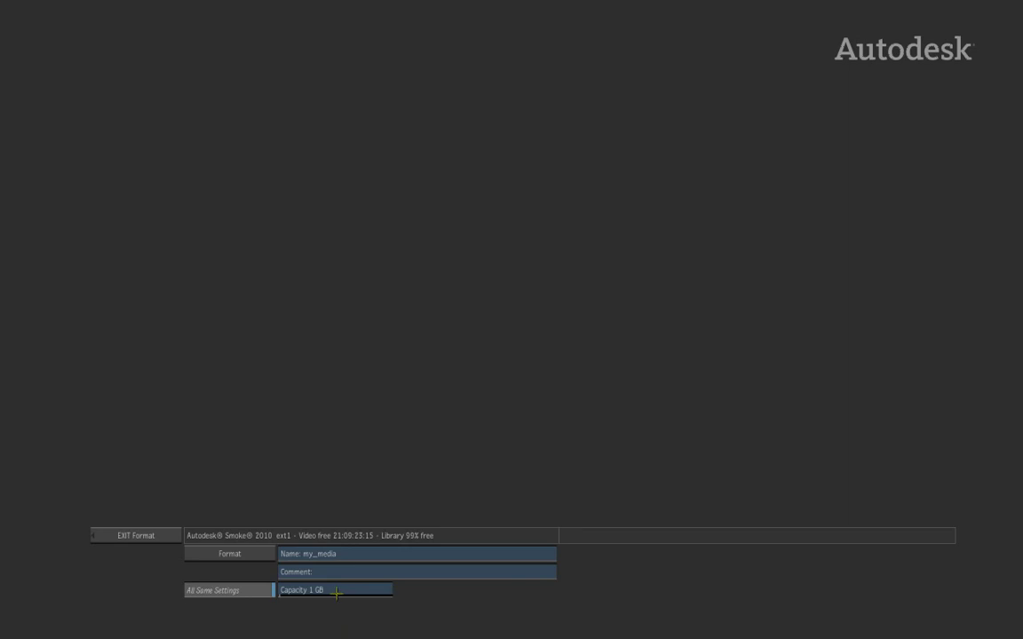
click(336, 595)
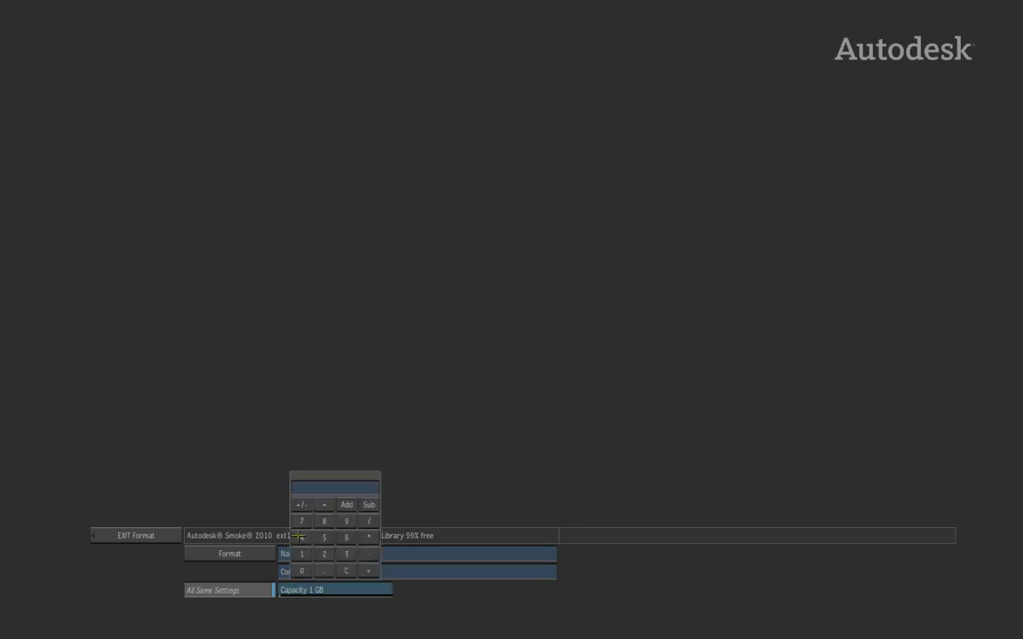
text(4)
key(Return)
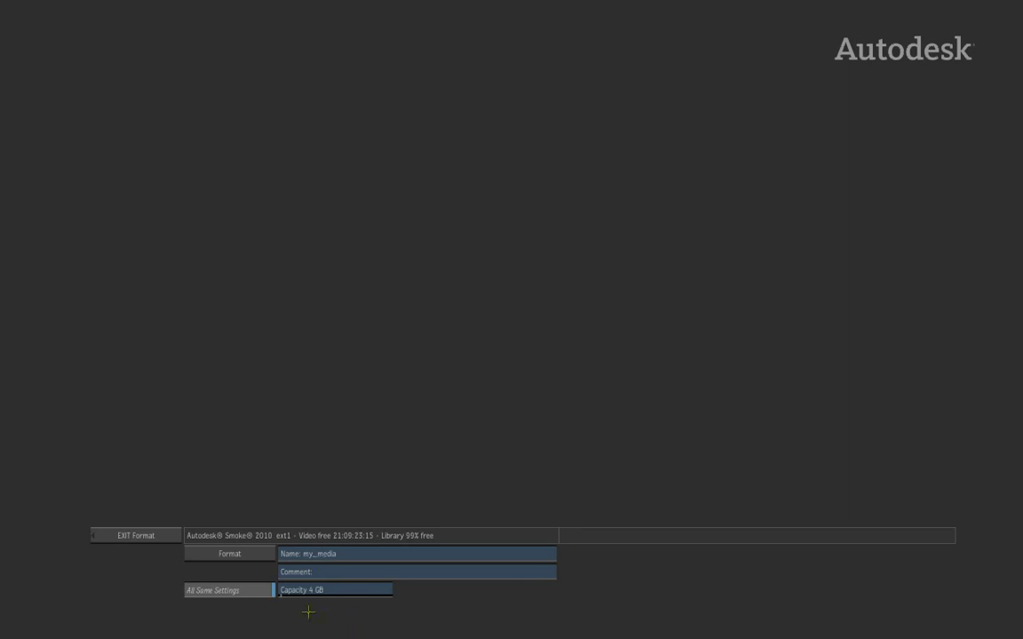
Format and open the empty my_media archive with 4.00 GB free.
click(241, 553)
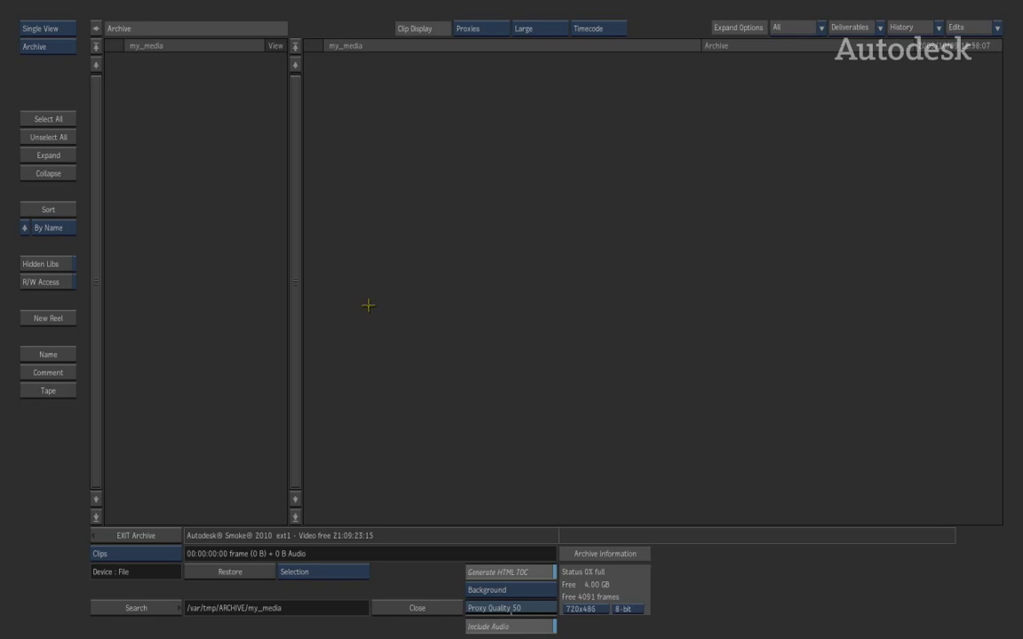
In the clip library, collapse the SLATE and REEL_SOURCES reels and select both for archiving.
click(32, 46)
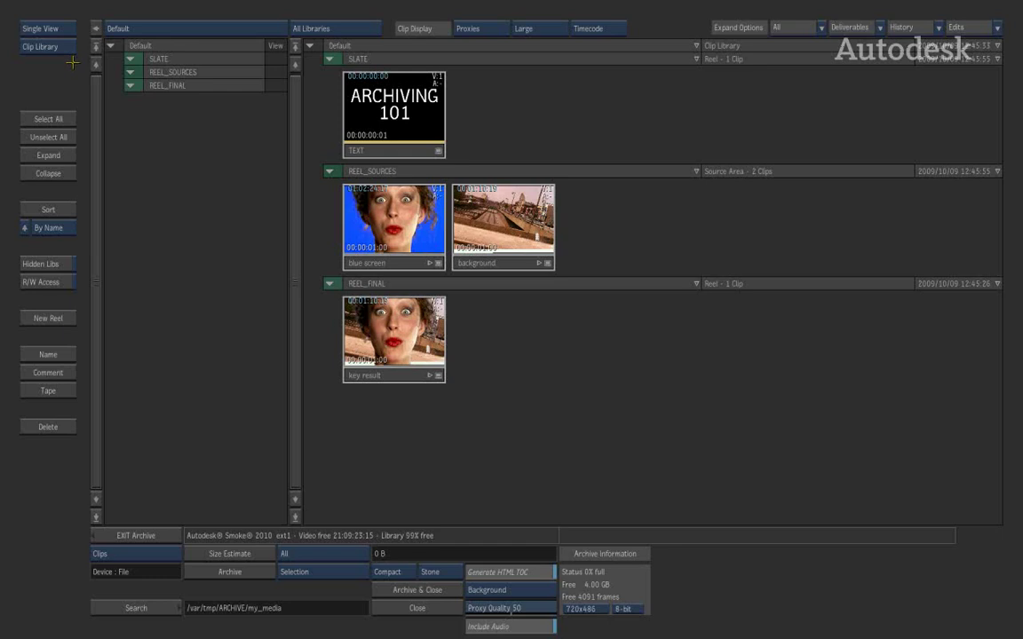
click(329, 60)
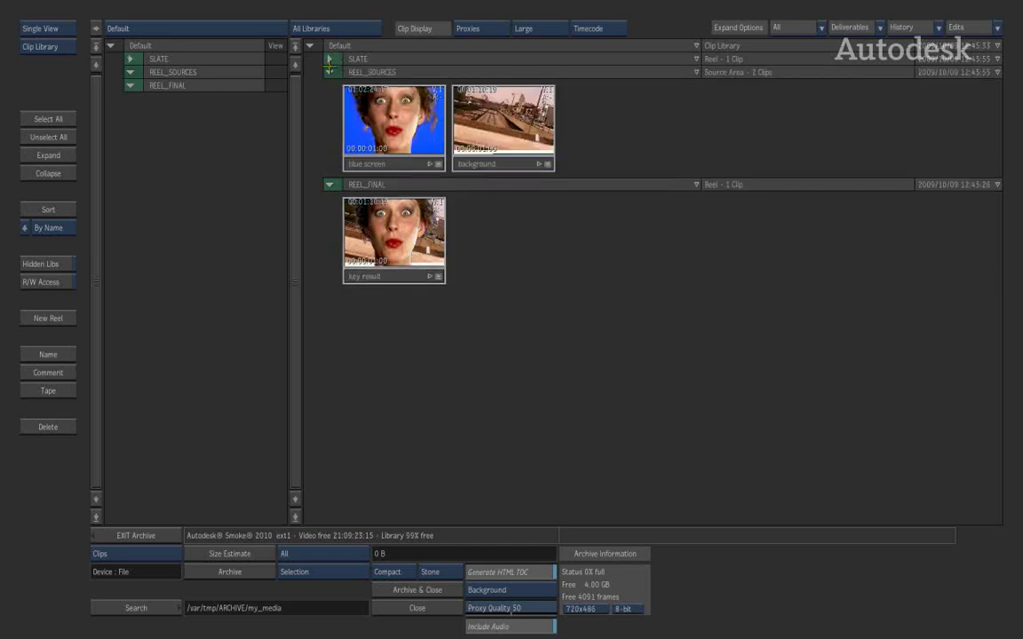
click(327, 48)
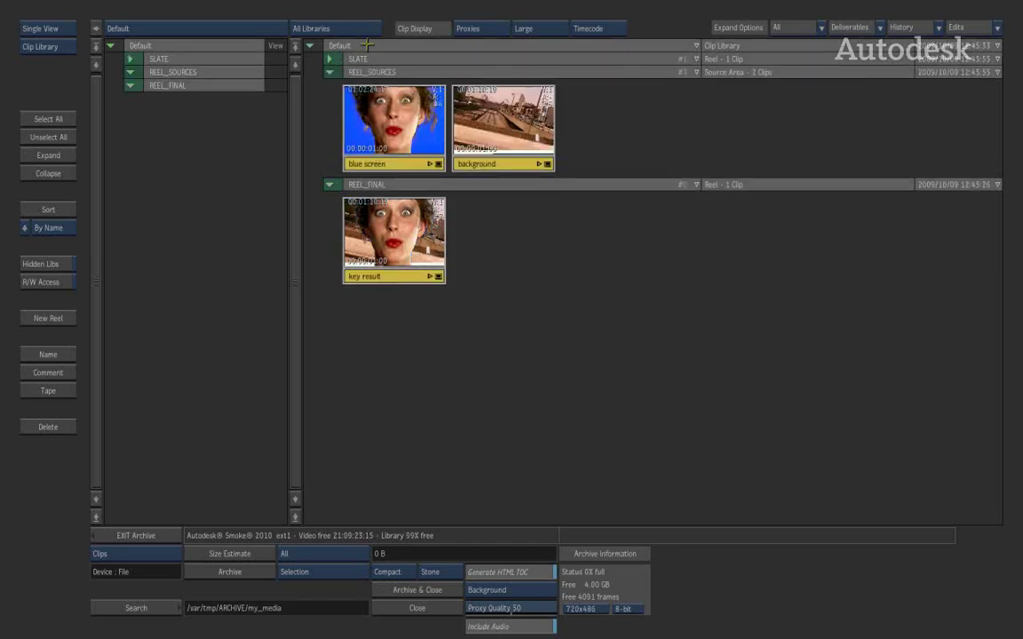
click(330, 72)
click(347, 59)
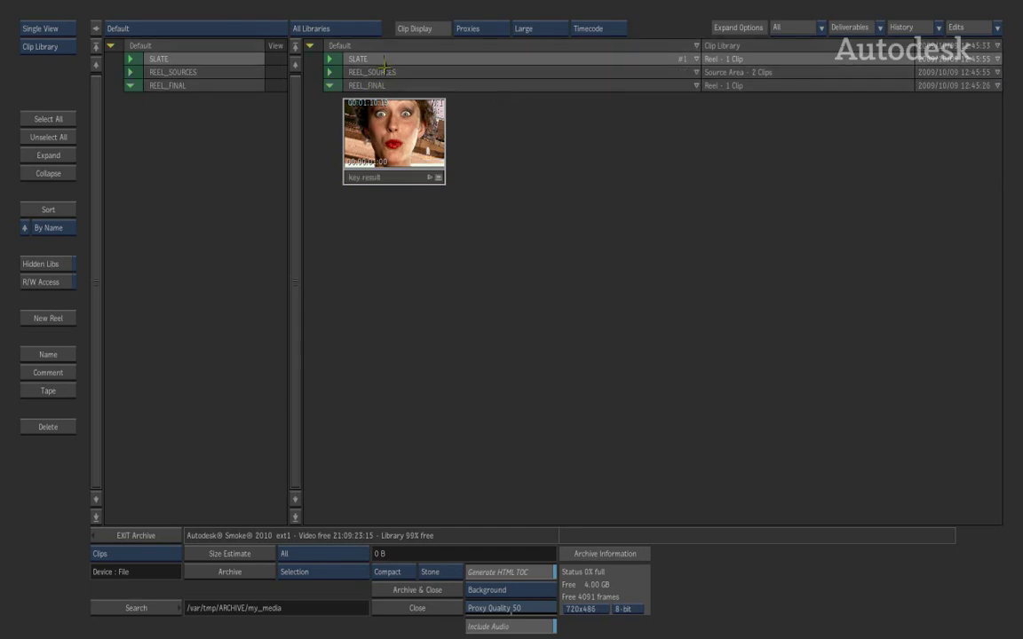
click(351, 71)
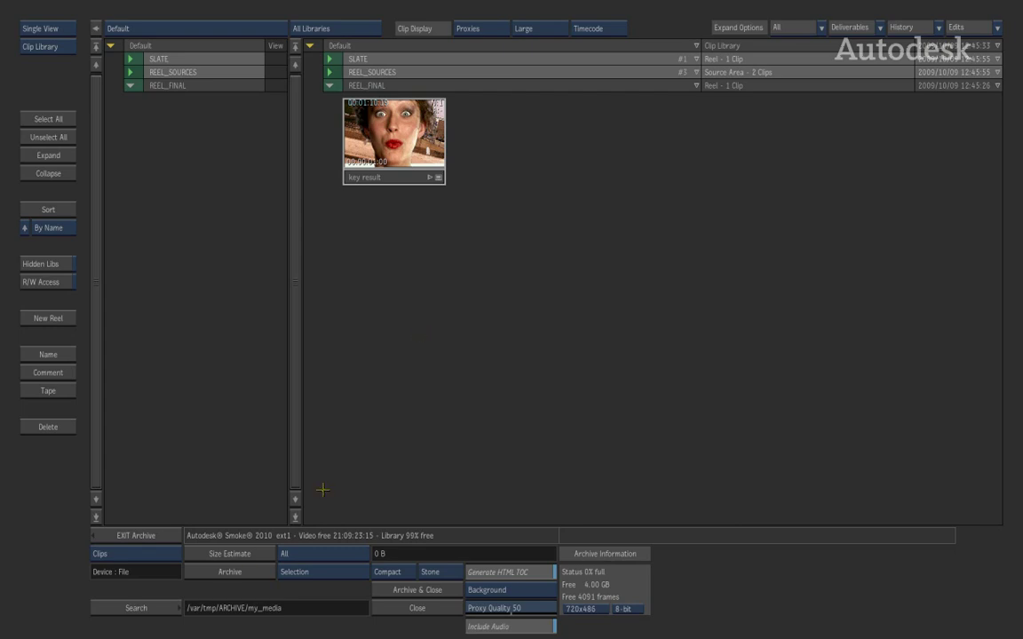
Estimate the selected reels at 61.28 MB, then archive them and close my_media.
click(233, 554)
click(433, 591)
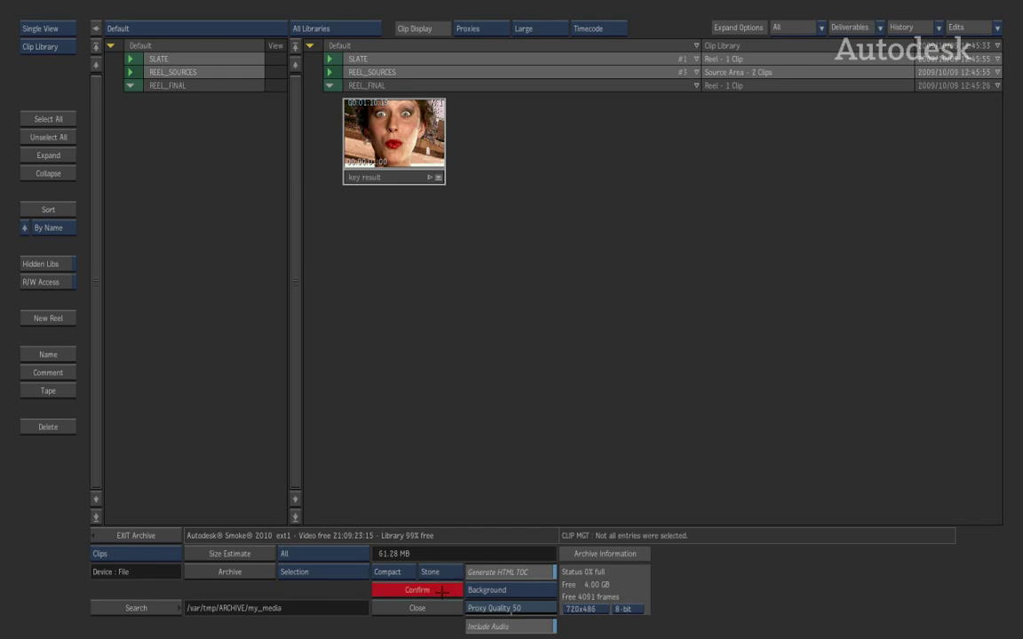
click(432, 589)
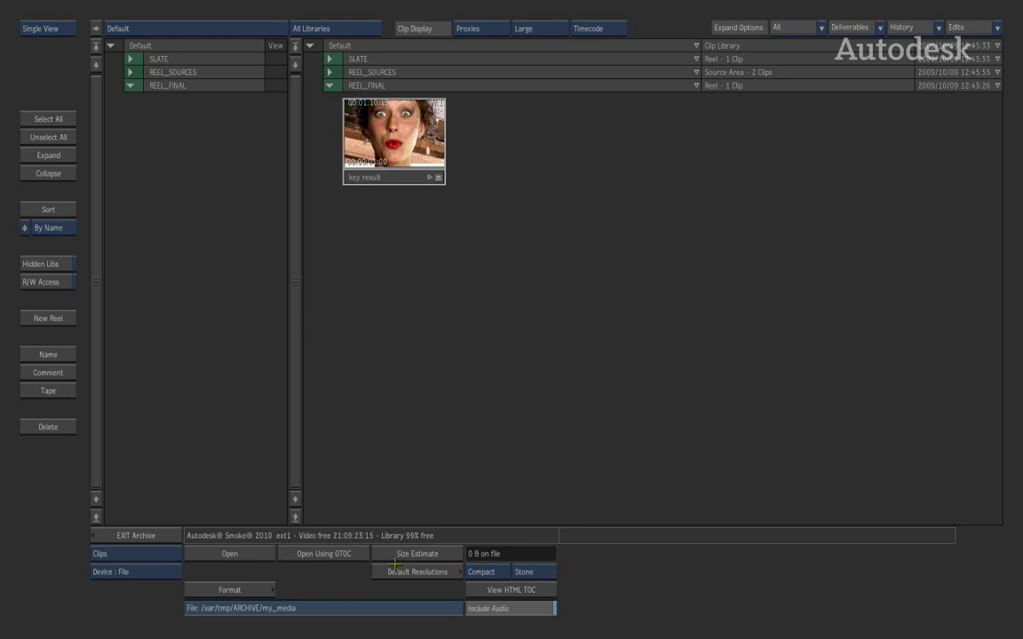
Reopen the /var/tmp/ARCHIVE/my_media archive, now 2% full with one Backup Set.
click(331, 606)
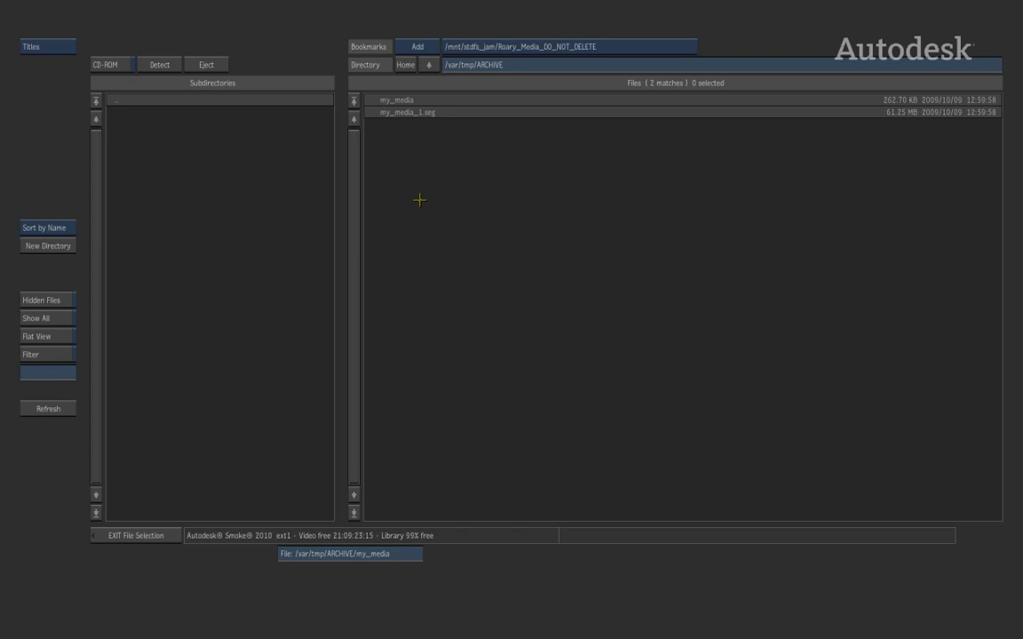
click(422, 100)
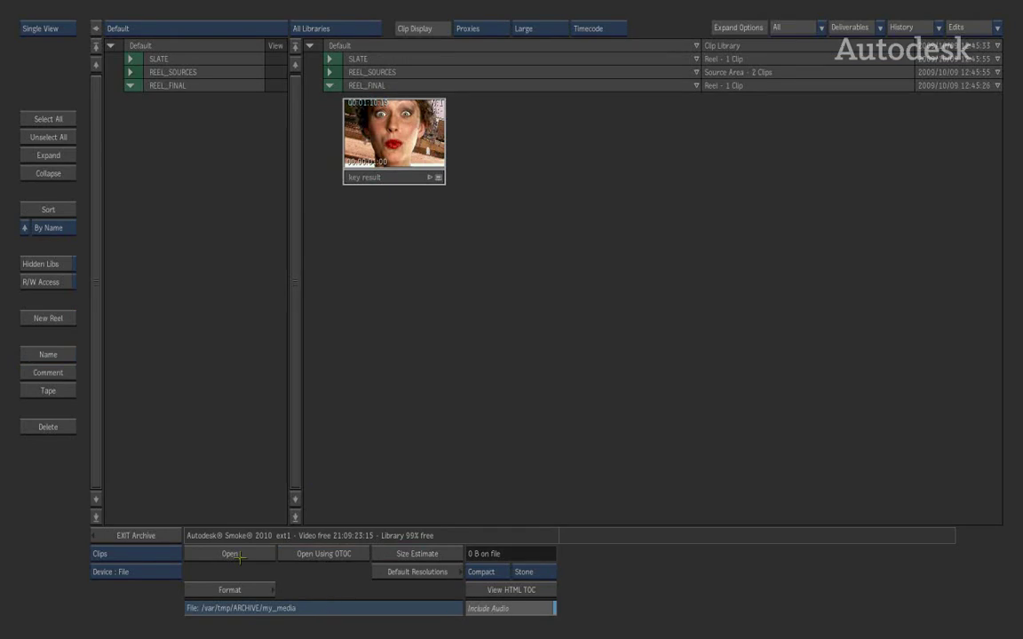
click(299, 553)
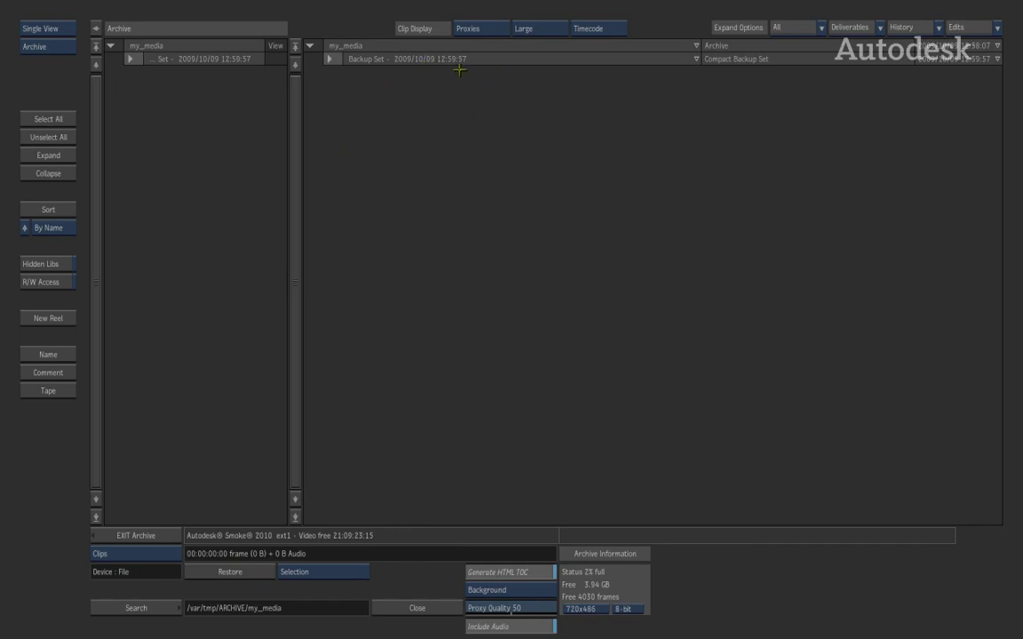
Expand the 12:59:57 backup set and check SLATE (1 clip) and REEL_SOURCES (2 clips).
click(329, 59)
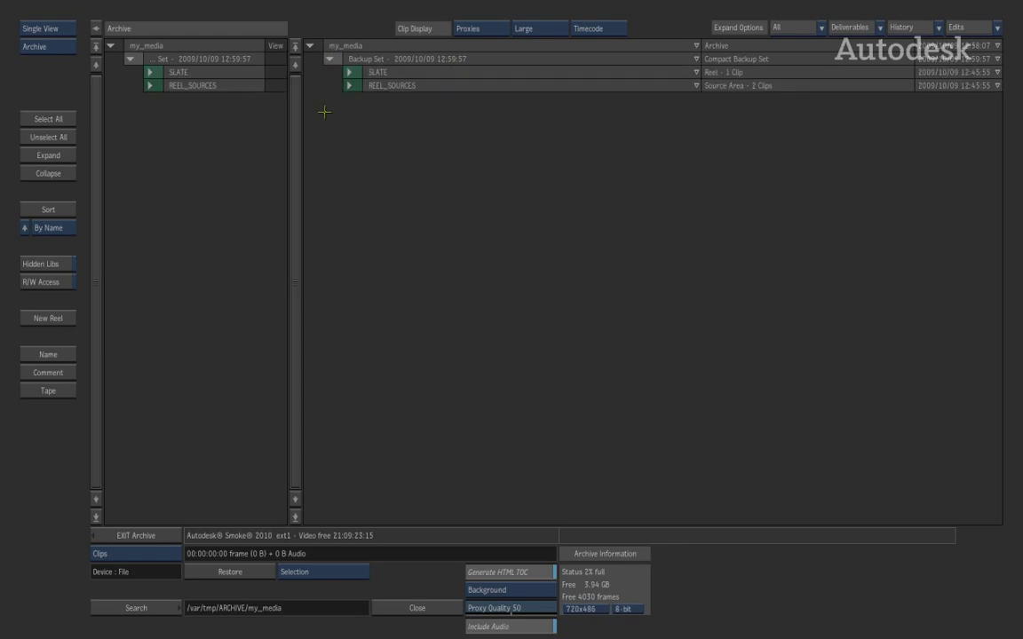
click(349, 73)
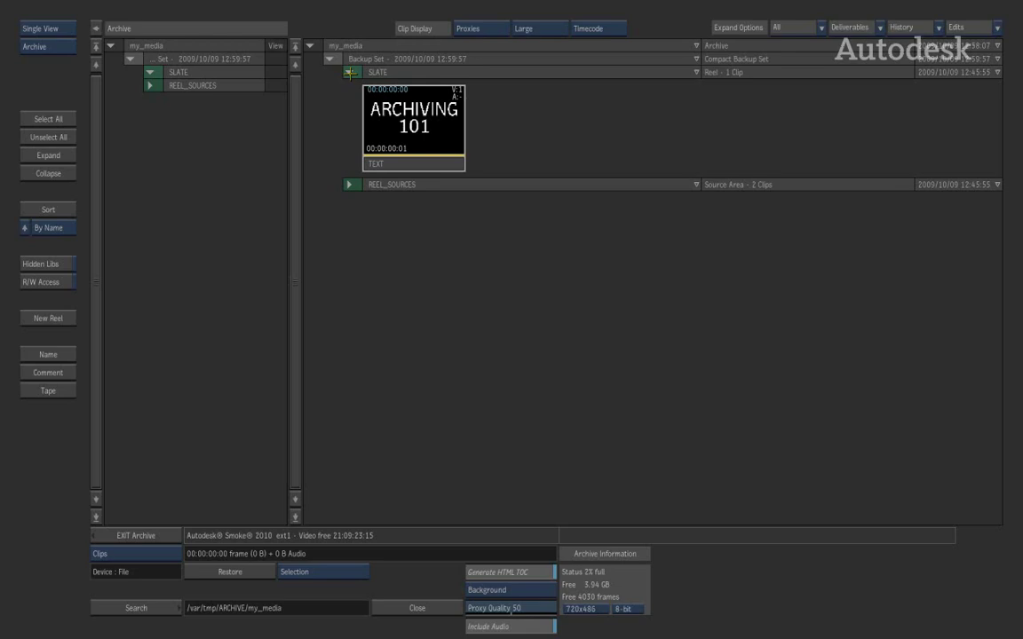
click(349, 73)
click(349, 85)
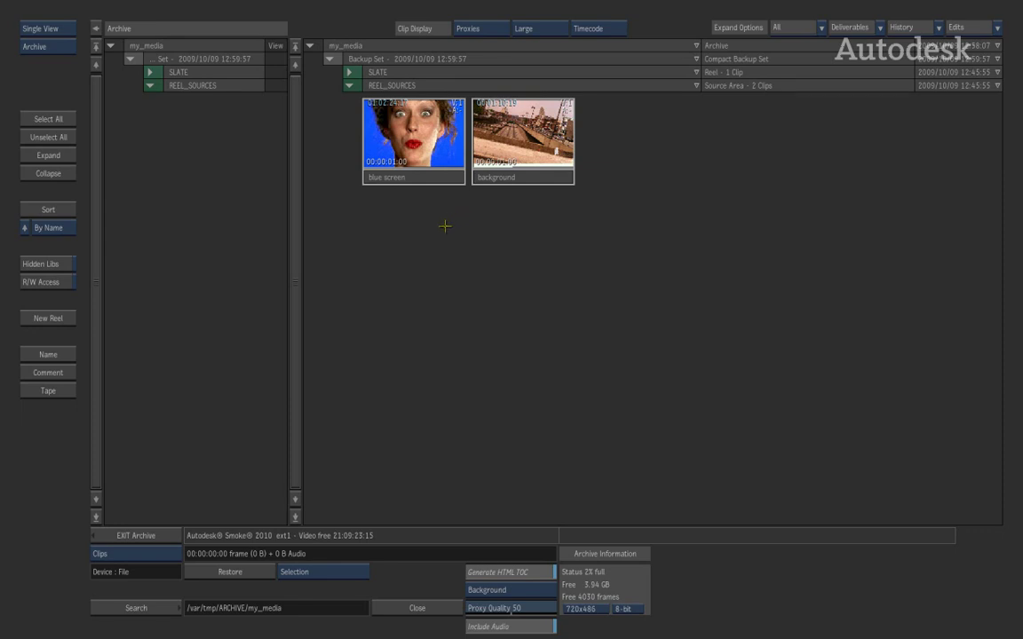
click(349, 85)
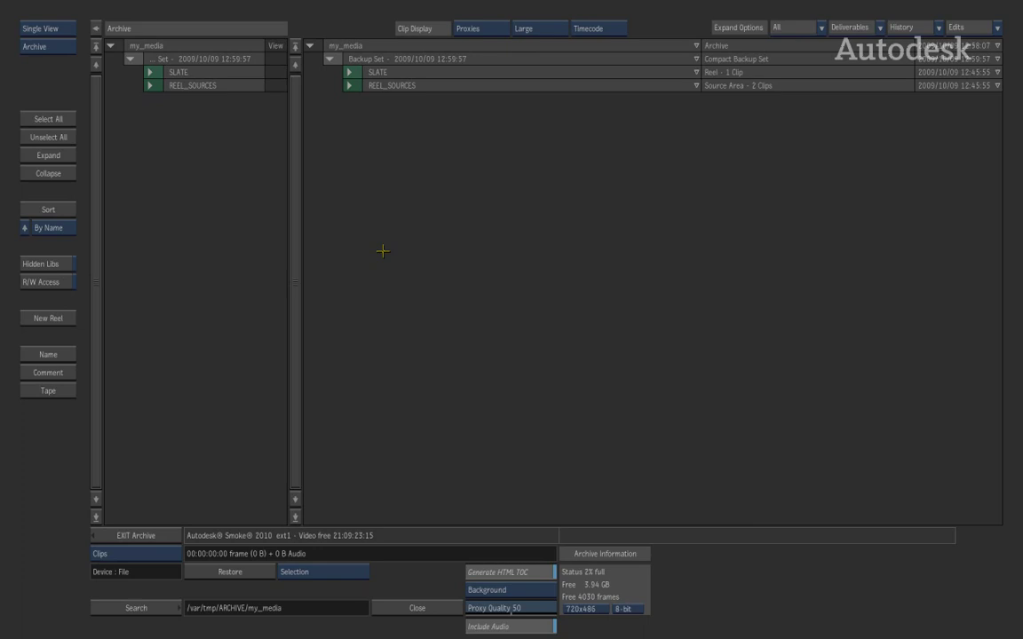
Expand and collapse REEL_SOURCES and SLATE in the backup set once more.
click(348, 85)
click(349, 73)
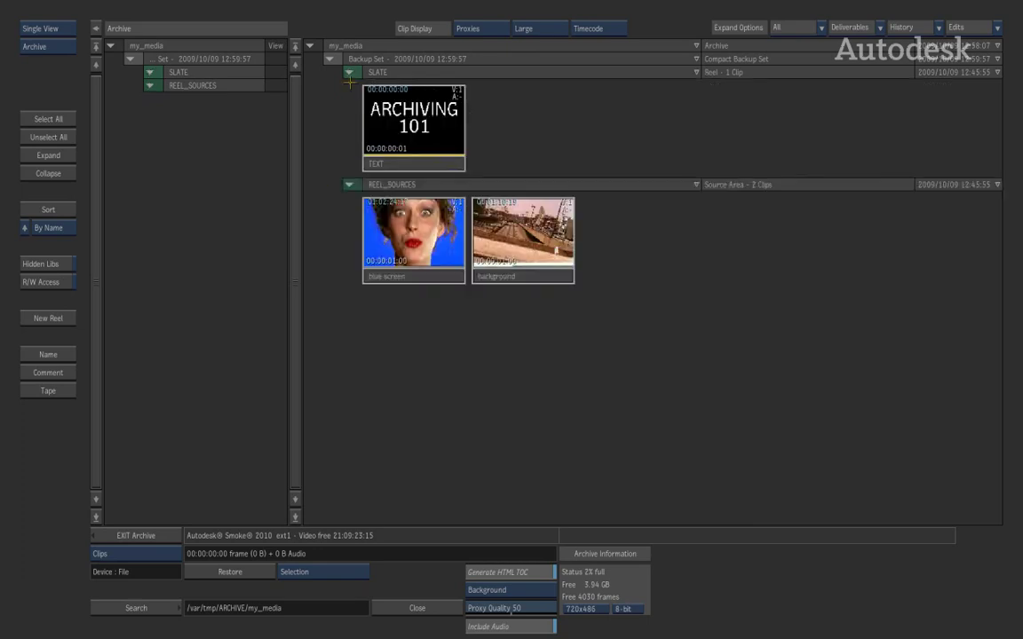
click(349, 183)
click(349, 72)
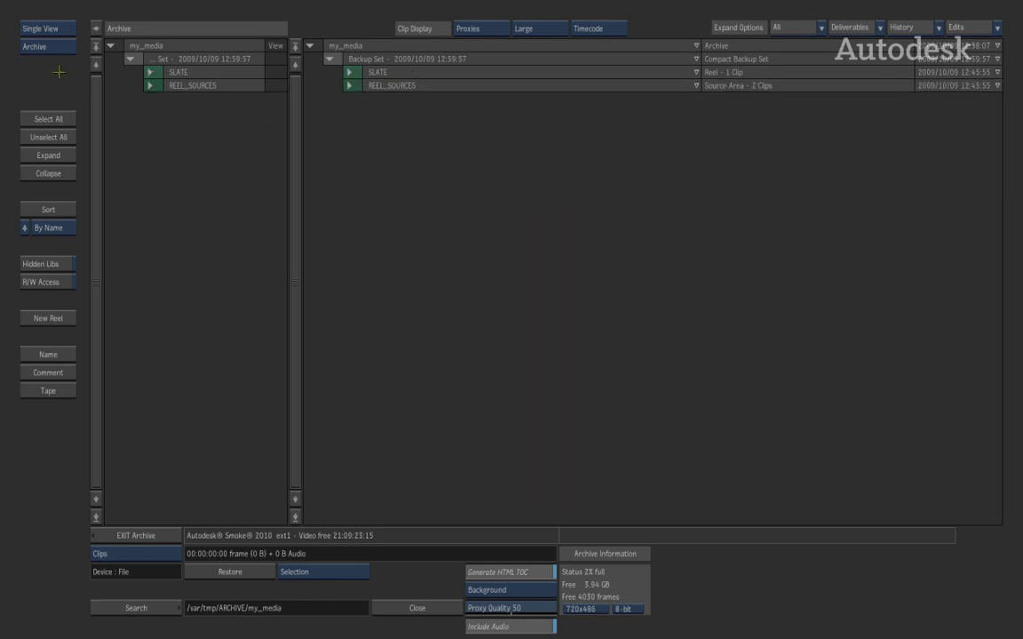
From the clip library, archive the REEL_FINAL library (30.05 MB) into my_media.
click(40, 48)
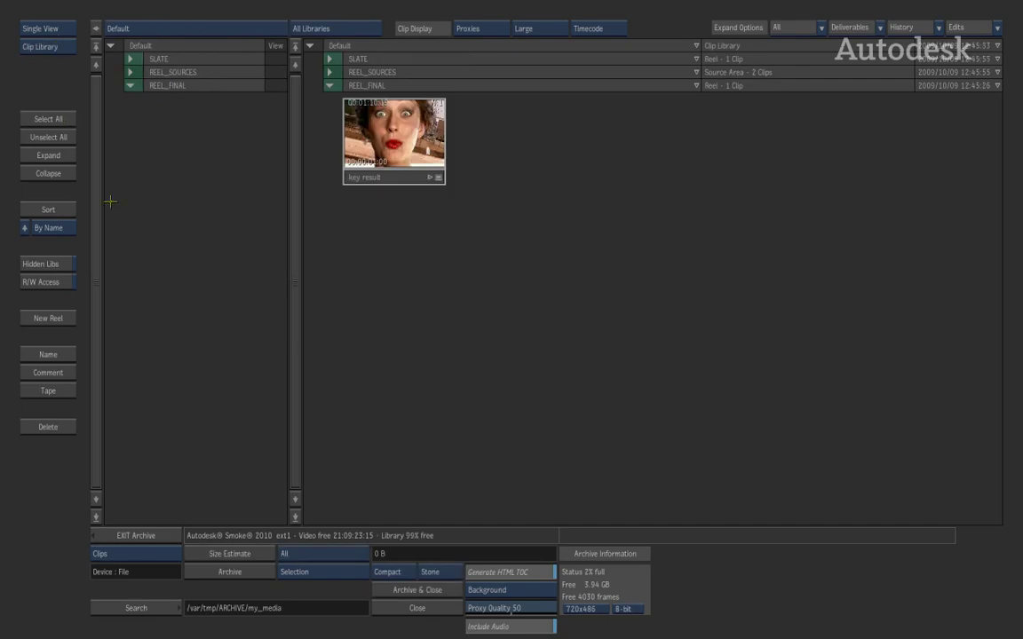
click(346, 85)
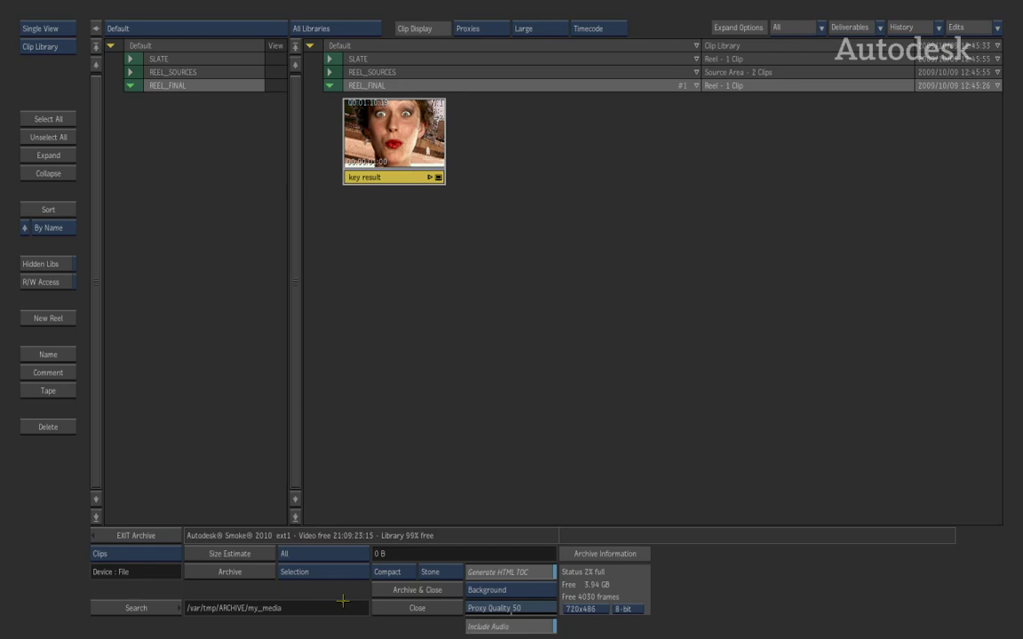
click(242, 575)
click(252, 576)
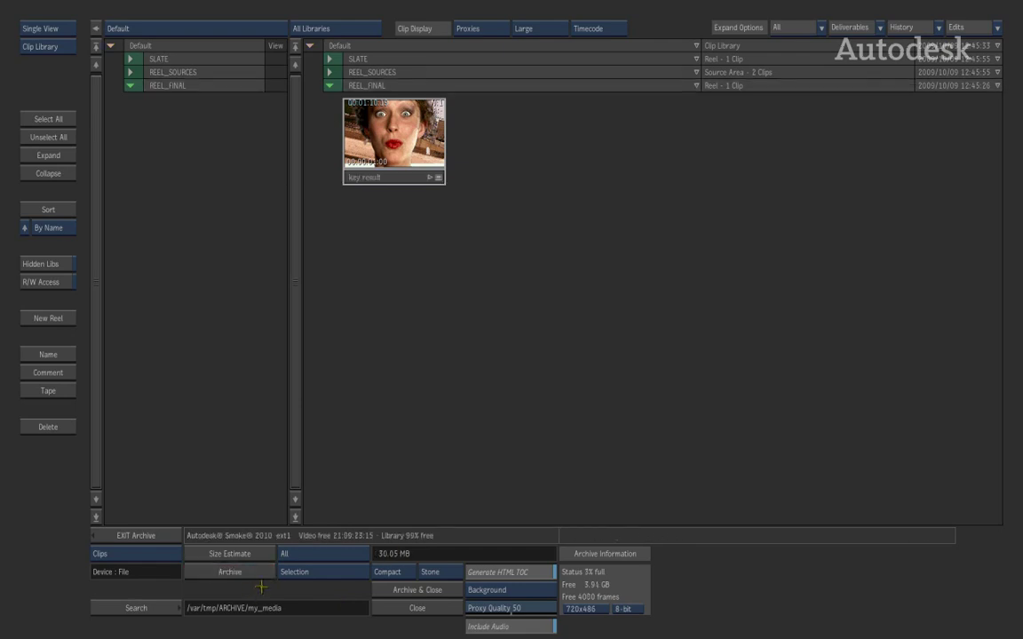
In Archive mode, inspect the 12:59:57 set and the new 13:01:52 REEL_FINAL set, then collapse both.
click(53, 46)
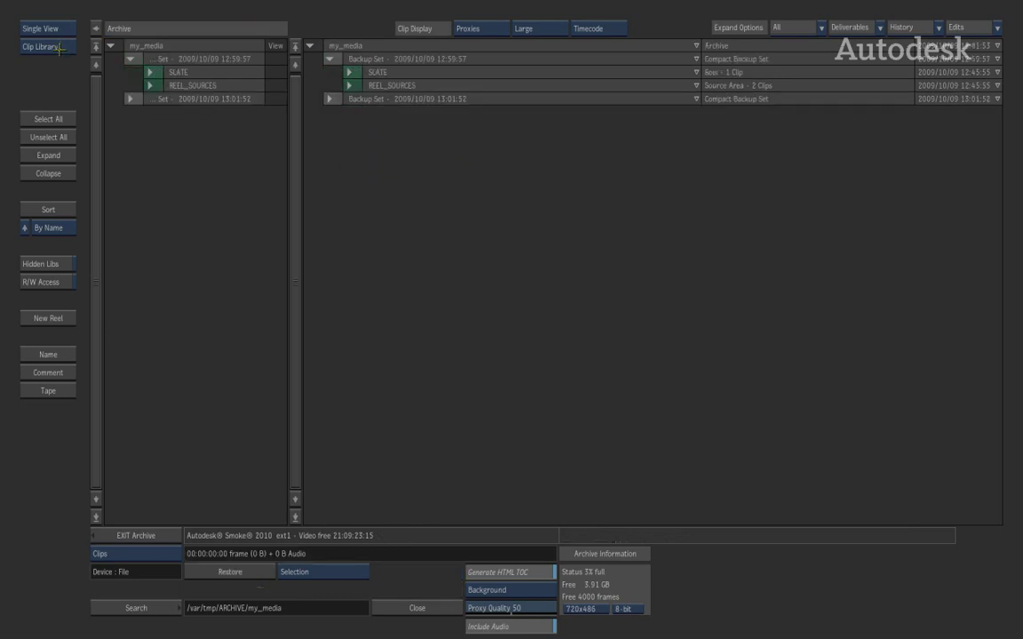
click(297, 51)
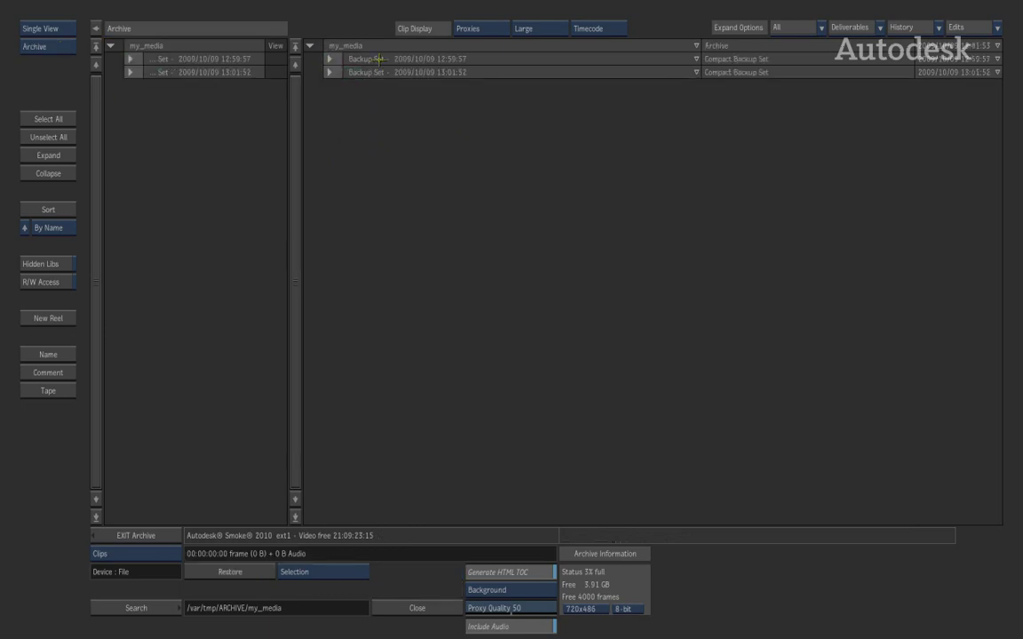
click(329, 59)
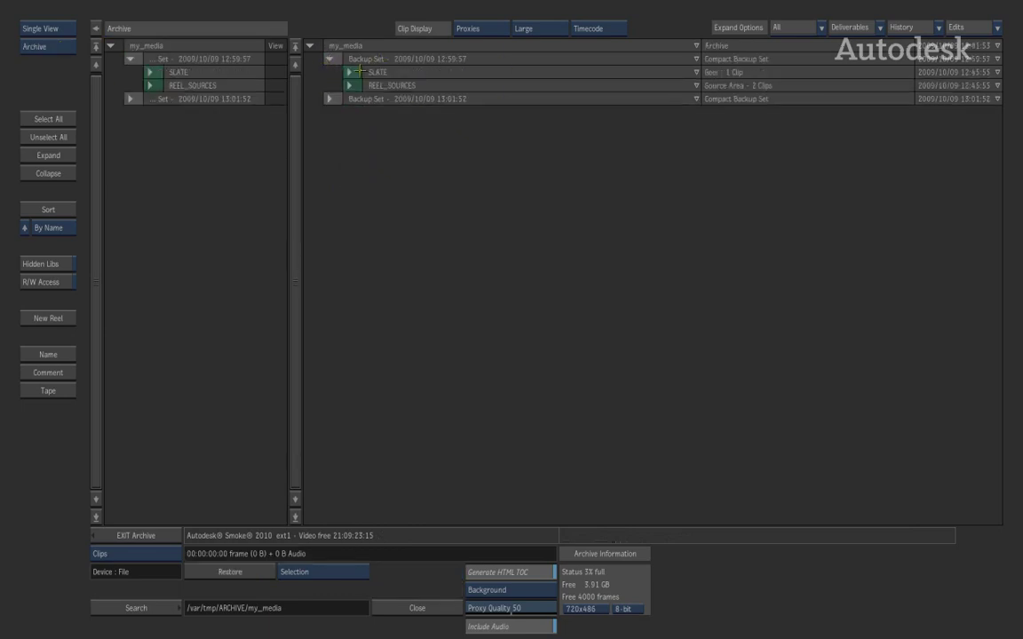
click(353, 72)
click(353, 72)
click(349, 85)
click(349, 85)
click(329, 99)
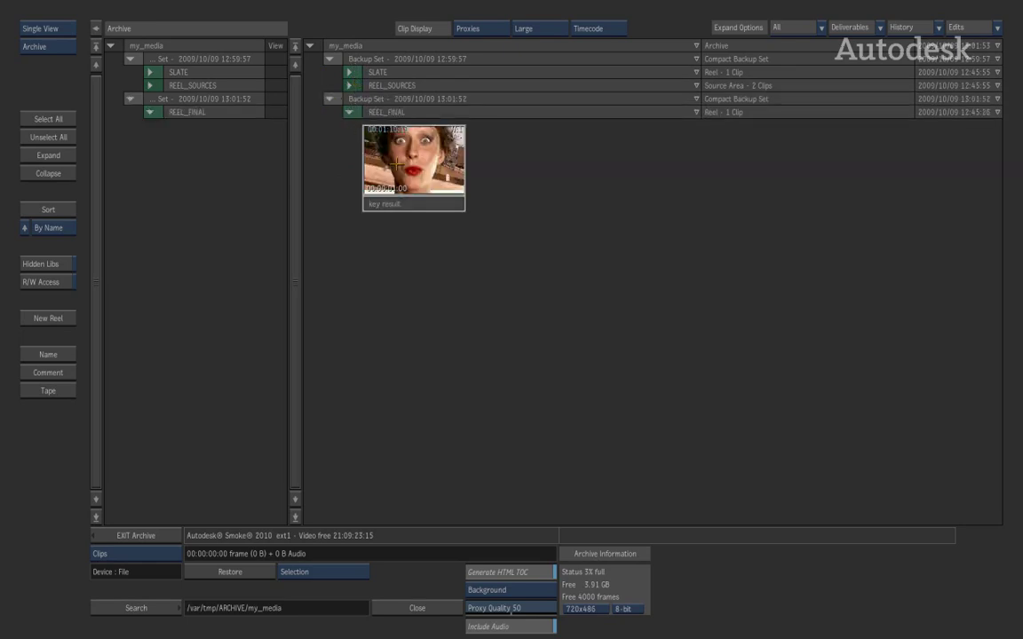
click(329, 99)
click(329, 58)
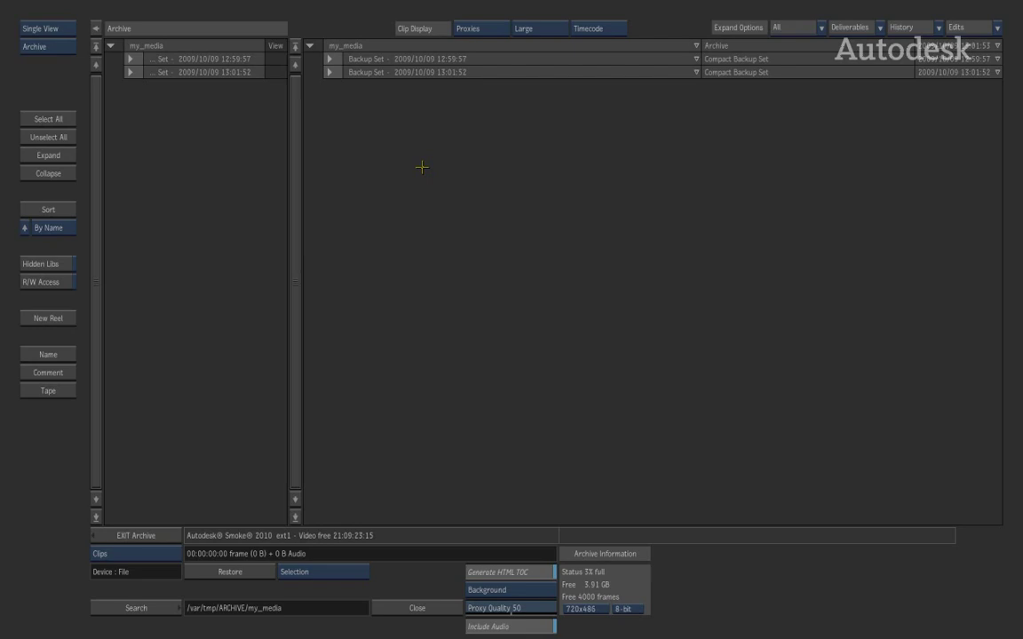
Close the my_media archive, then switch the archive type from Clips to Setups at /var/tmp/setups.tar.
click(421, 606)
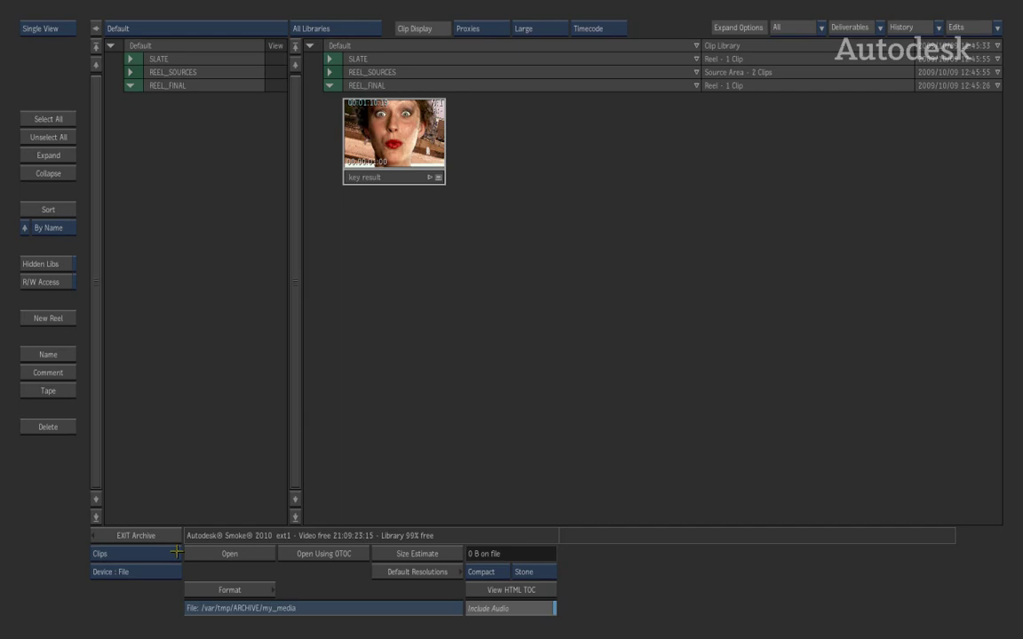
click(143, 555)
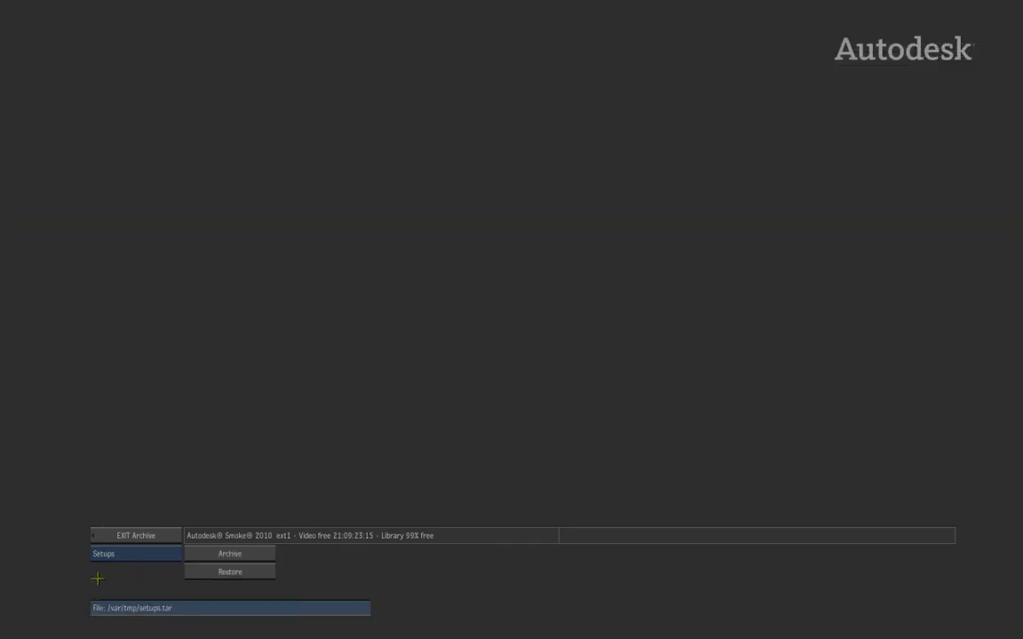
In the ARCHIVE folder, rename the setups archive file to my_projects_setups.tar.
click(204, 609)
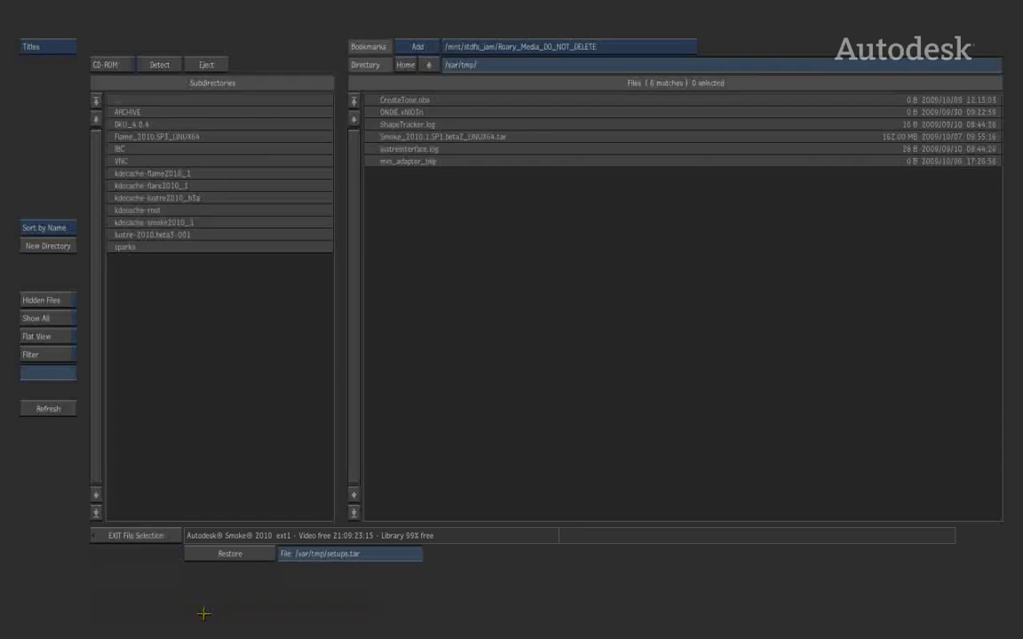
click(141, 111)
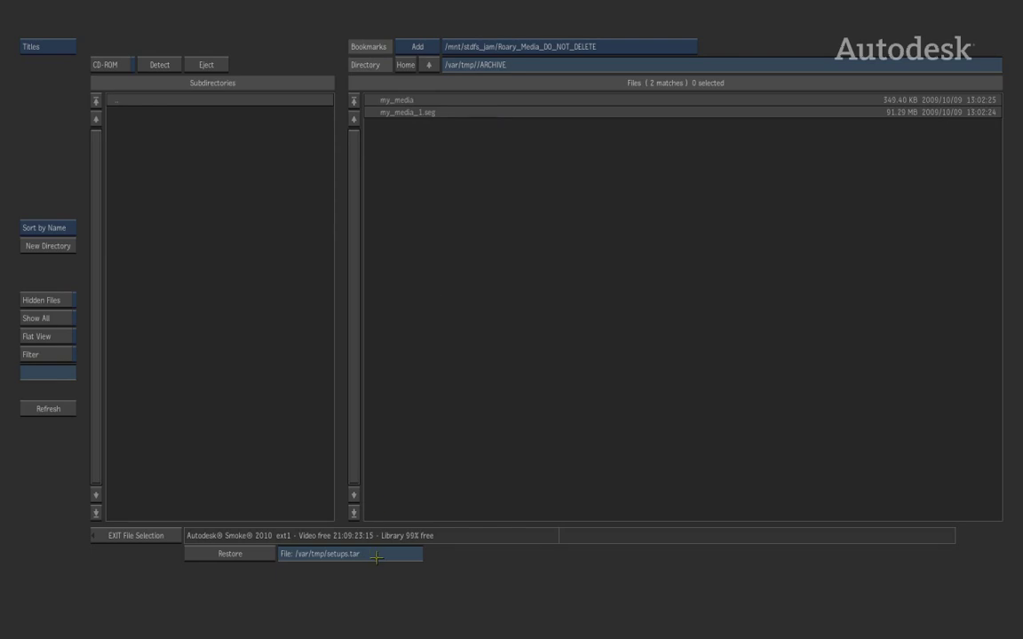
click(342, 556)
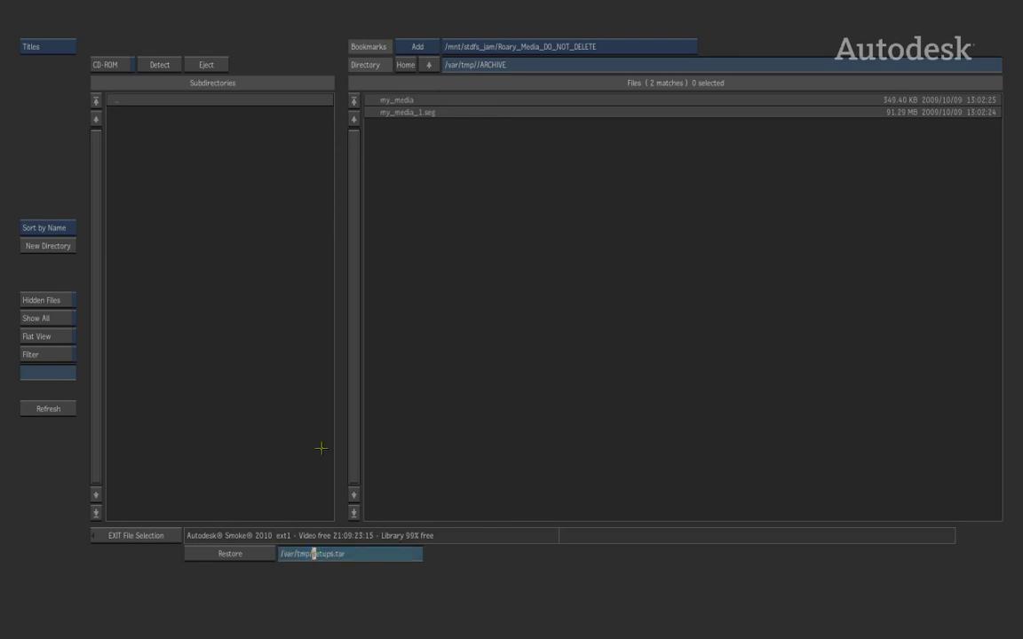
text(my_projects_)
key(End)
key(Return)
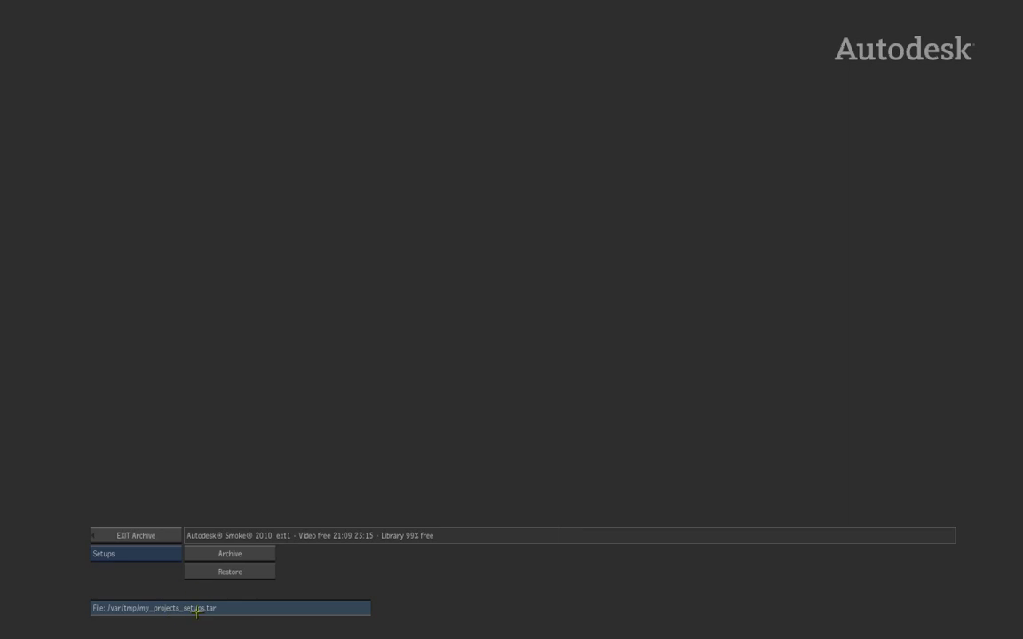
Archive and confirm the PROJECT_A setups, then exit back to the clip library.
click(229, 554)
click(251, 554)
click(139, 537)
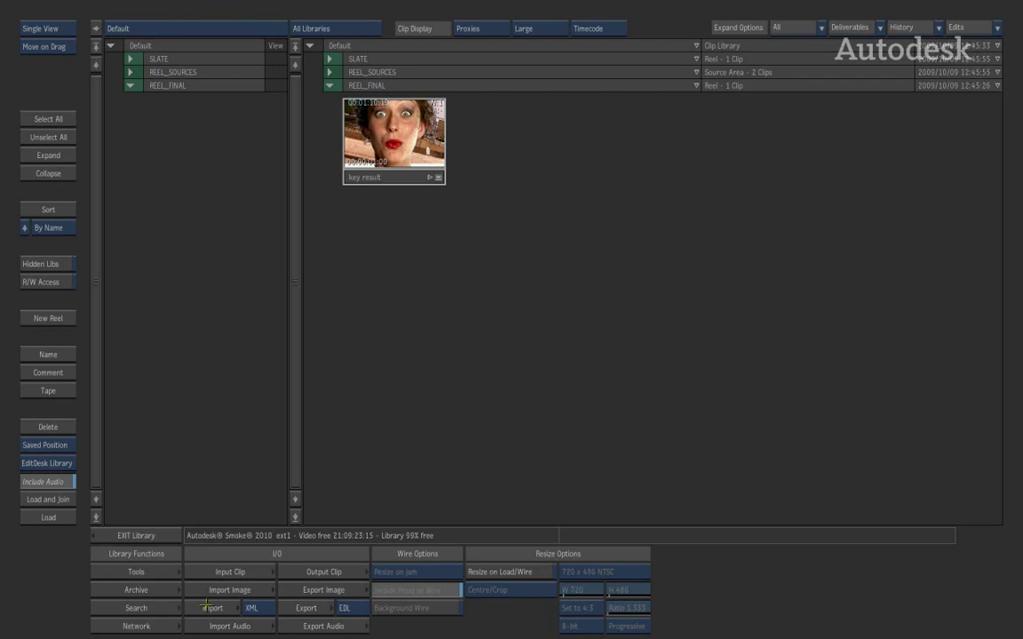
Reopen archiving in Clips mode and change the archive path to /var/tmp/ARCHIVE/project_archive.
click(151, 591)
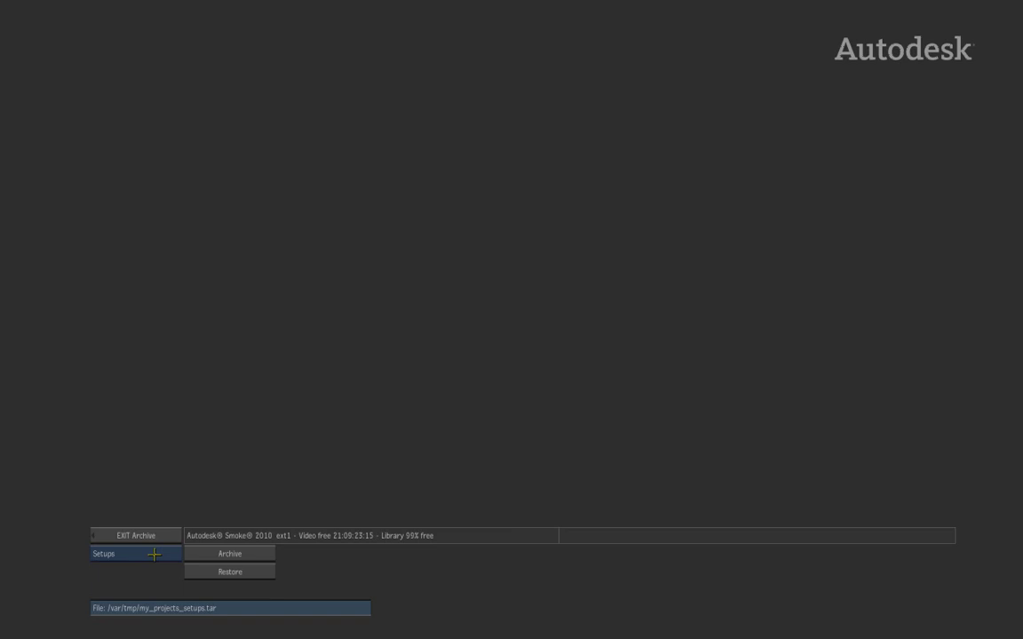
click(107, 554)
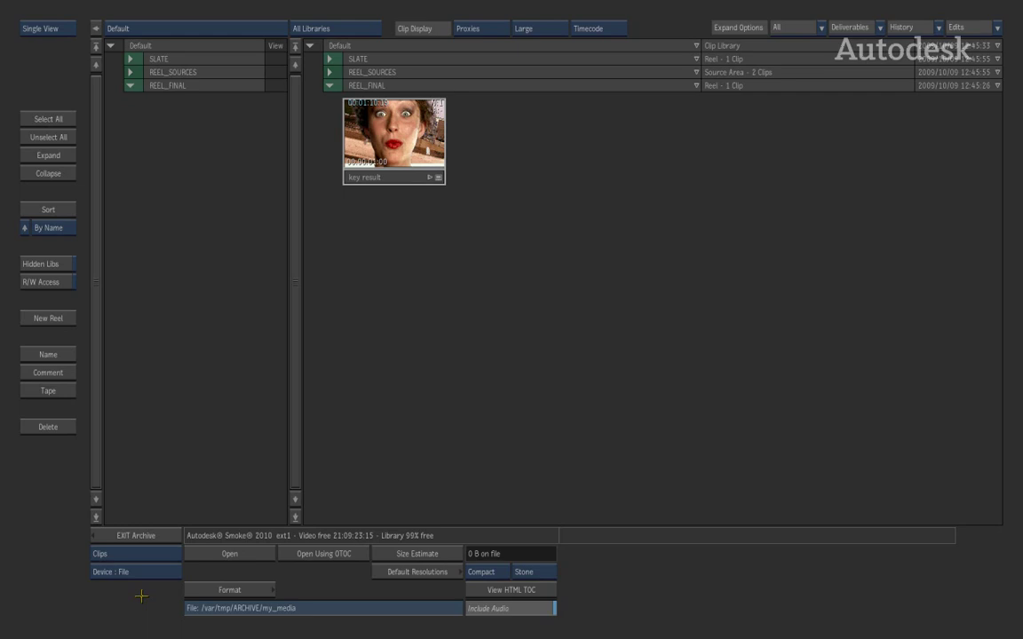
click(271, 553)
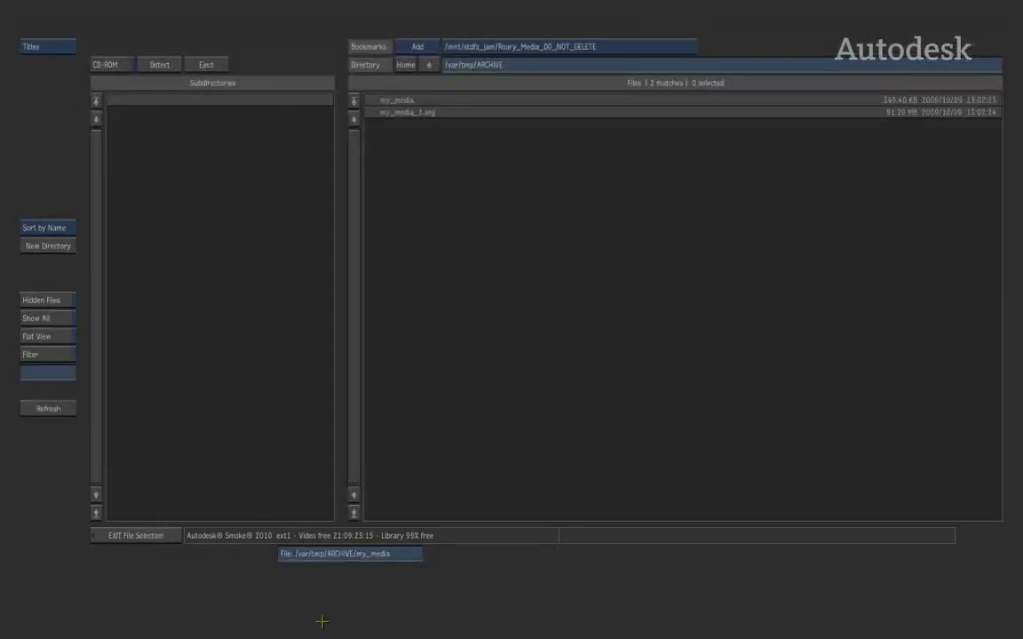
click(362, 561)
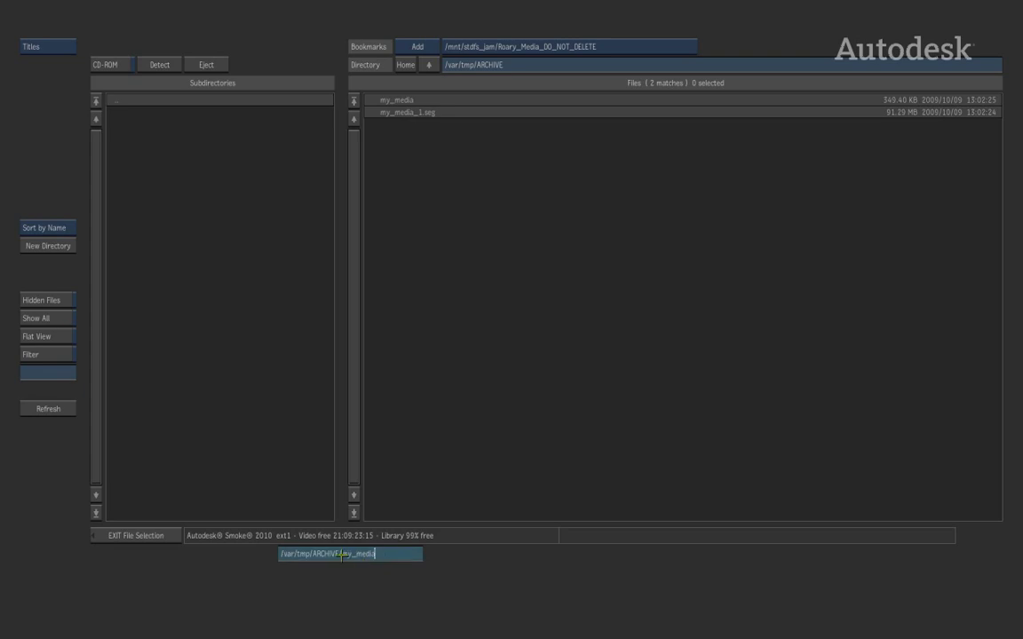
drag(343, 554, 471, 555)
text(project_archiv)
key(Return)
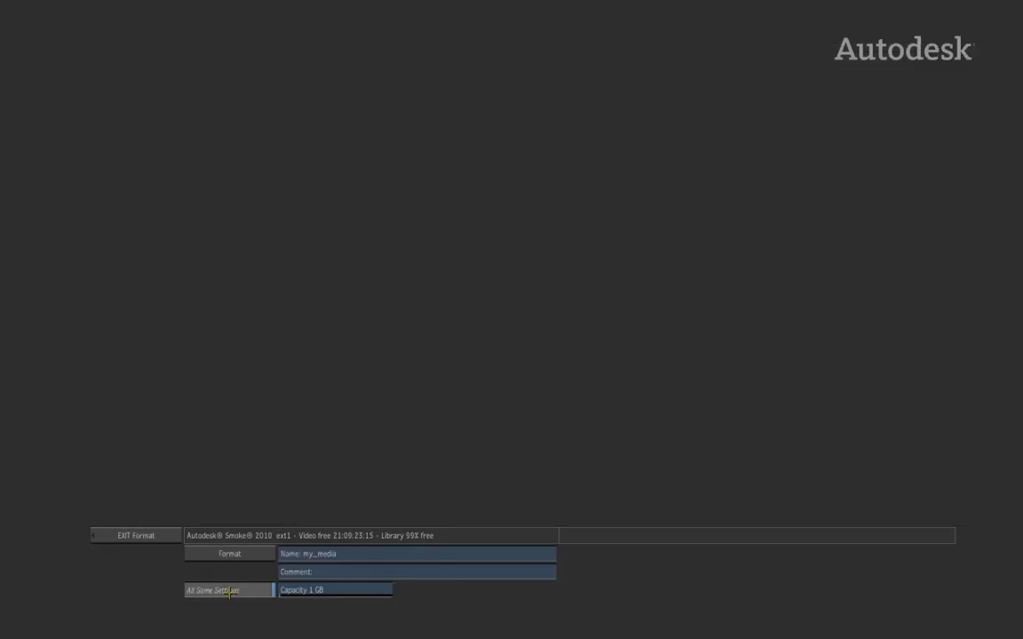
Name the new archive project_archives and format it as an empty 1 GB archive.
click(229, 590)
click(346, 554)
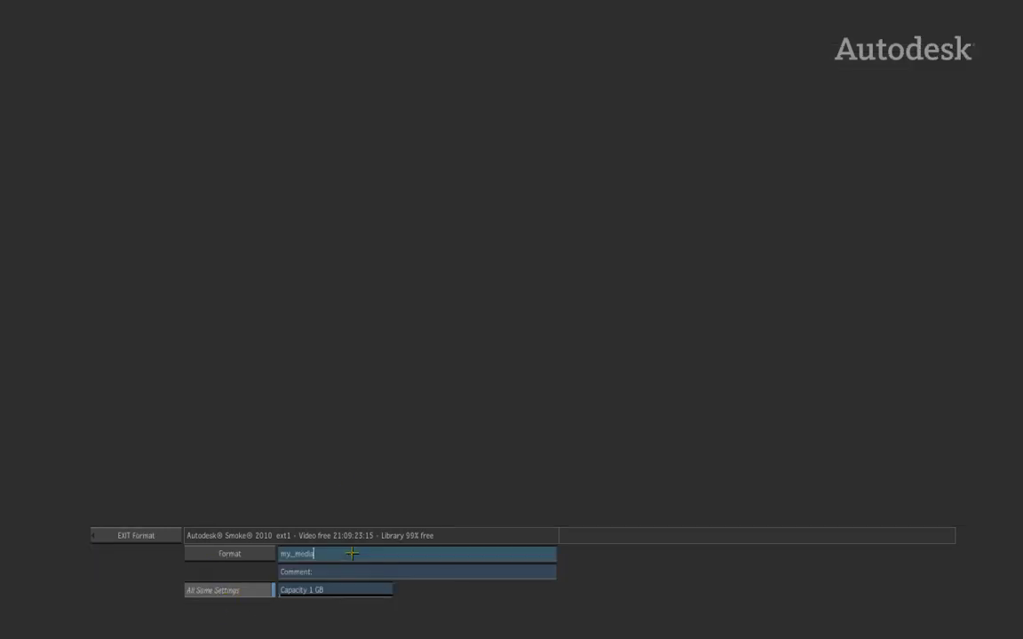
text(/var/tmp/ARCHIVE/project_archive)
text(key result)
key(BackSpace)
key(BackSpace)
key(BackSpace)
key(BackSpace)
key(BackSpace)
key(BackSpace)
key(BackSpace)
key(BackSpace)
text(projects)
key(BackSpace)
text(_archives)
key(Return)
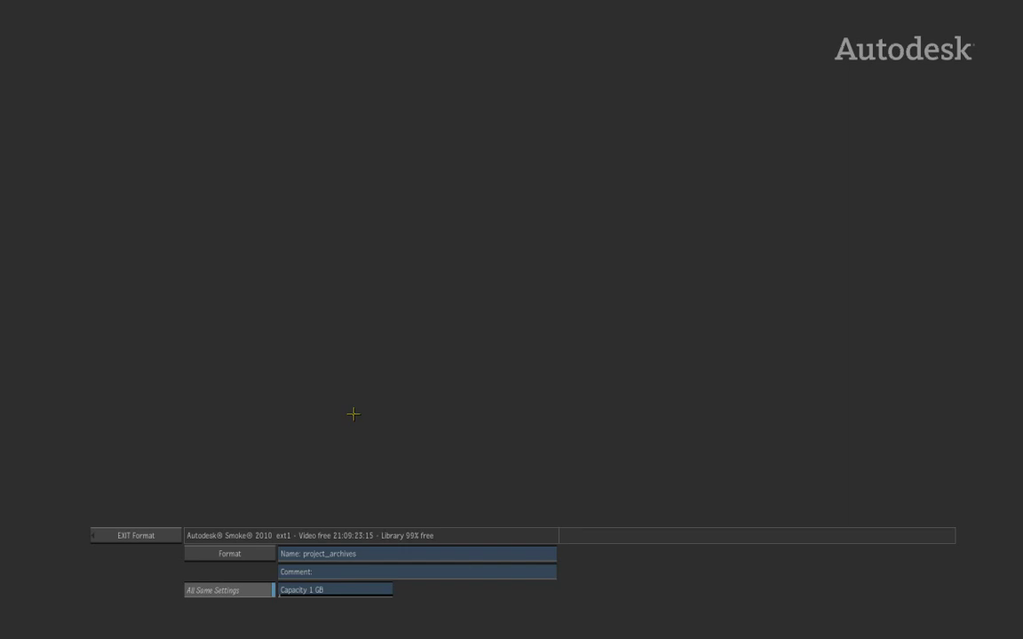
click(224, 554)
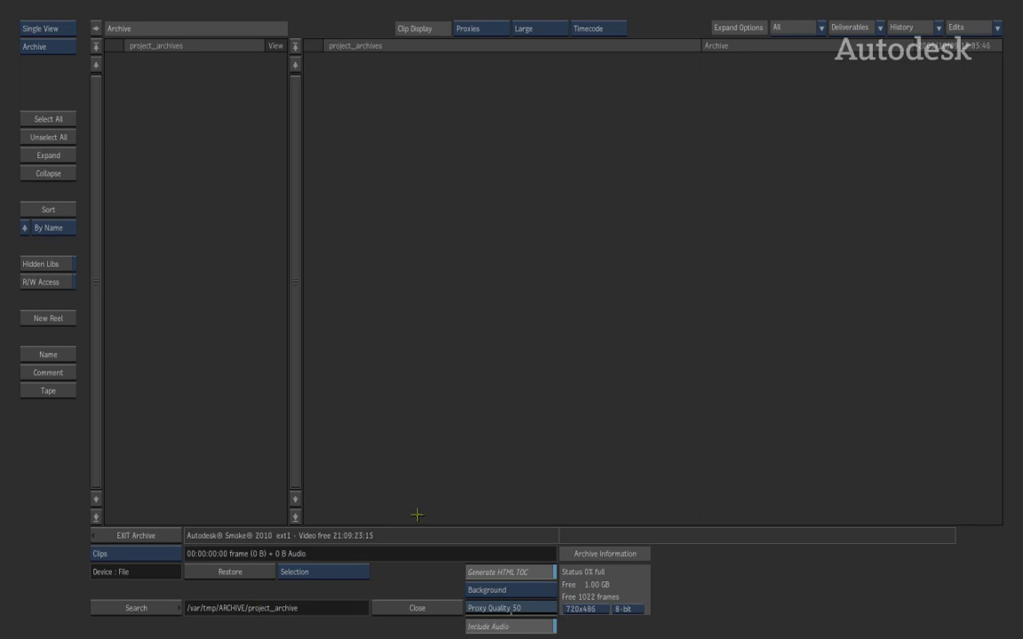
Switch from Archive to Clip Library view and pick Project, covering All material, as the scope.
click(62, 46)
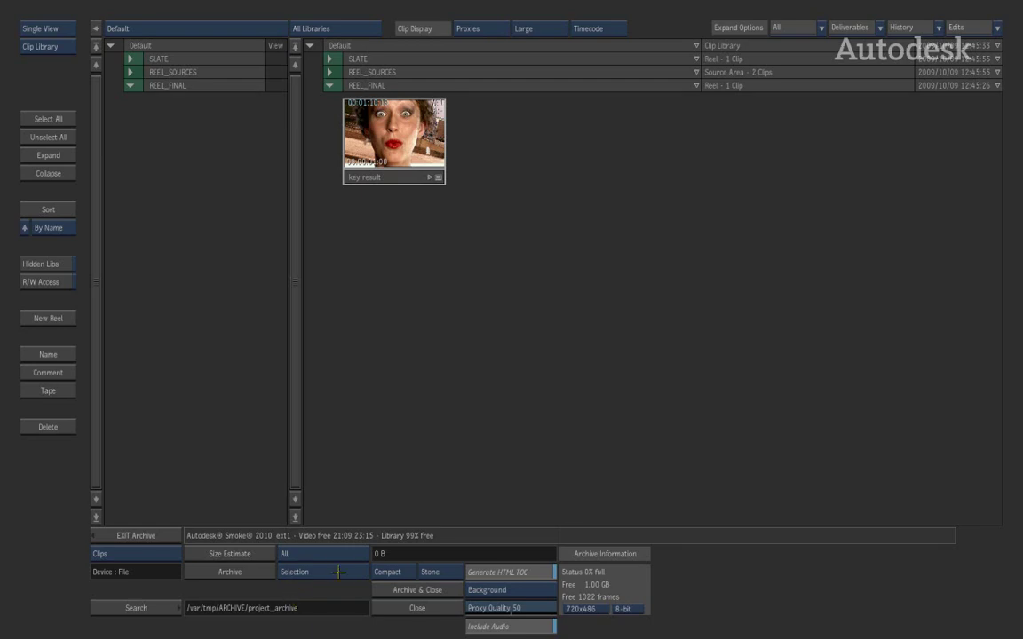
click(342, 572)
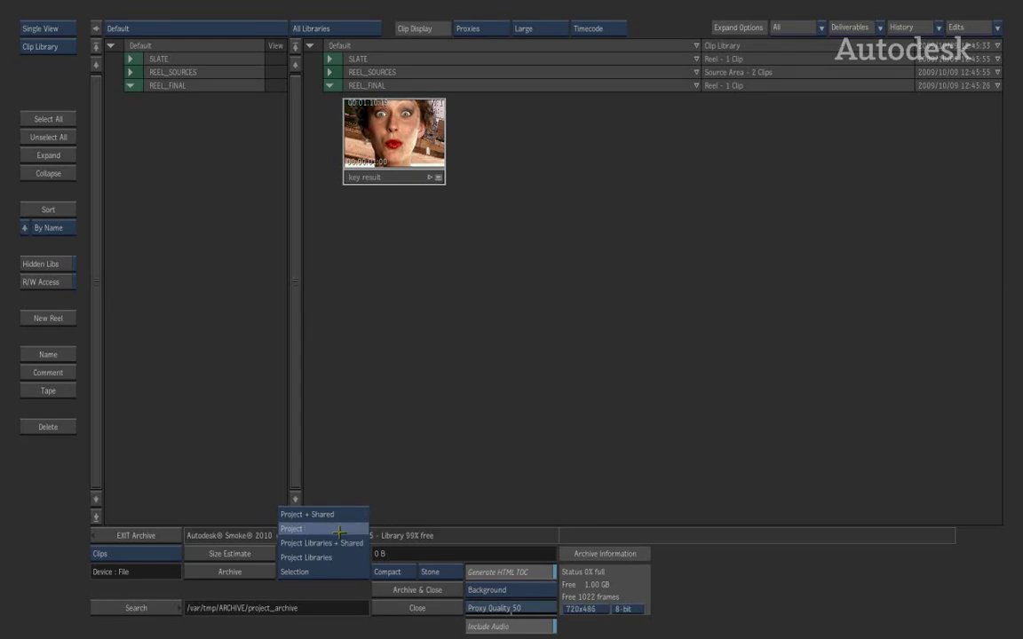
click(338, 531)
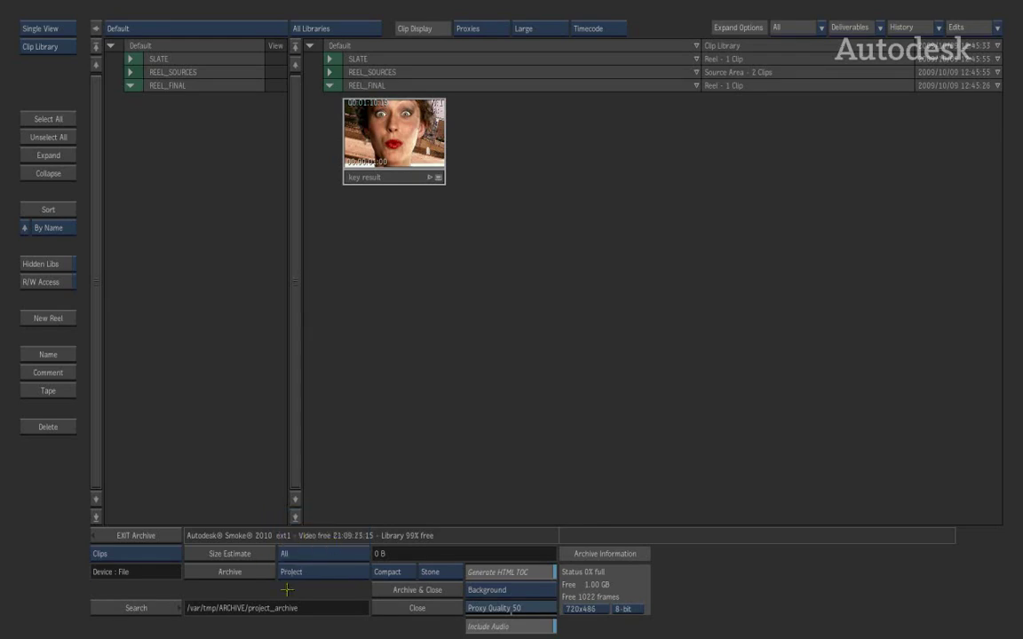
click(313, 572)
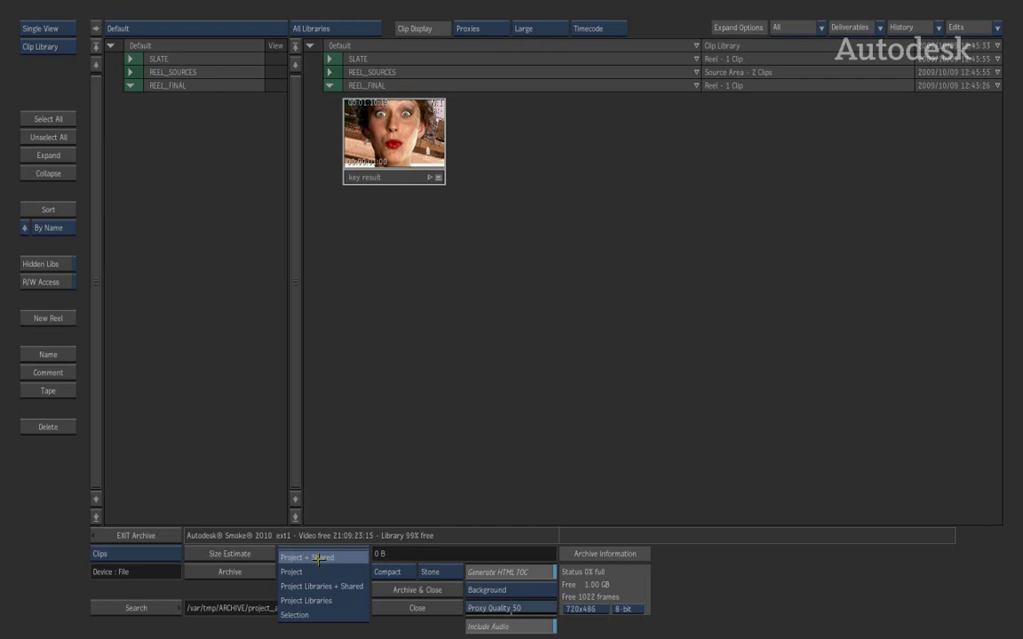
click(311, 572)
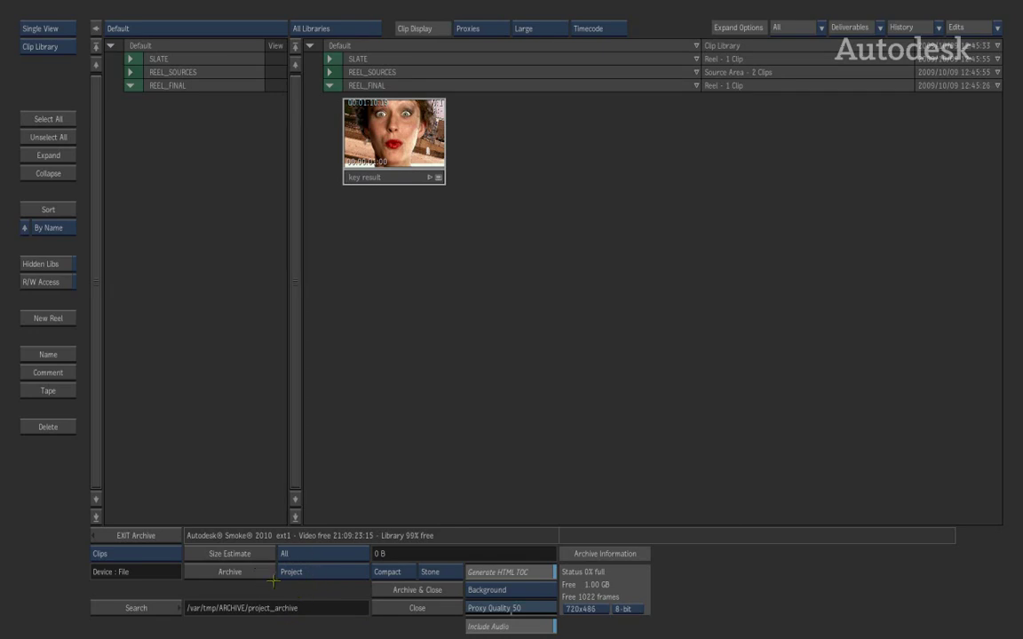
Get a 99.37 MB size estimate, then confirm Archive & Close for the complete project.
click(232, 554)
click(416, 591)
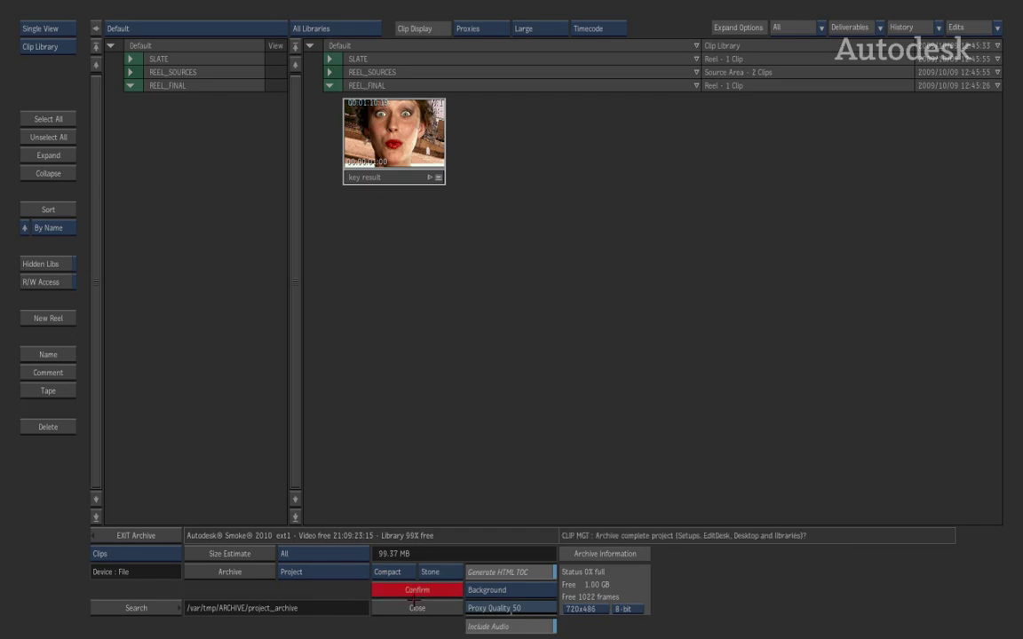
click(415, 593)
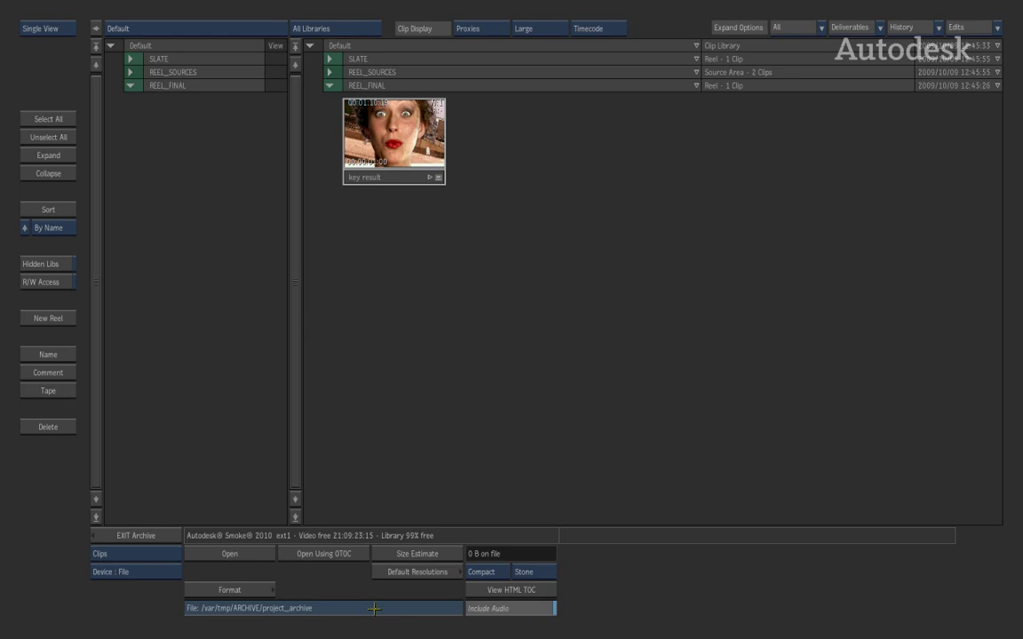
Open the archive file /var/tmp/ARCHIVE/project_archive.
click(373, 608)
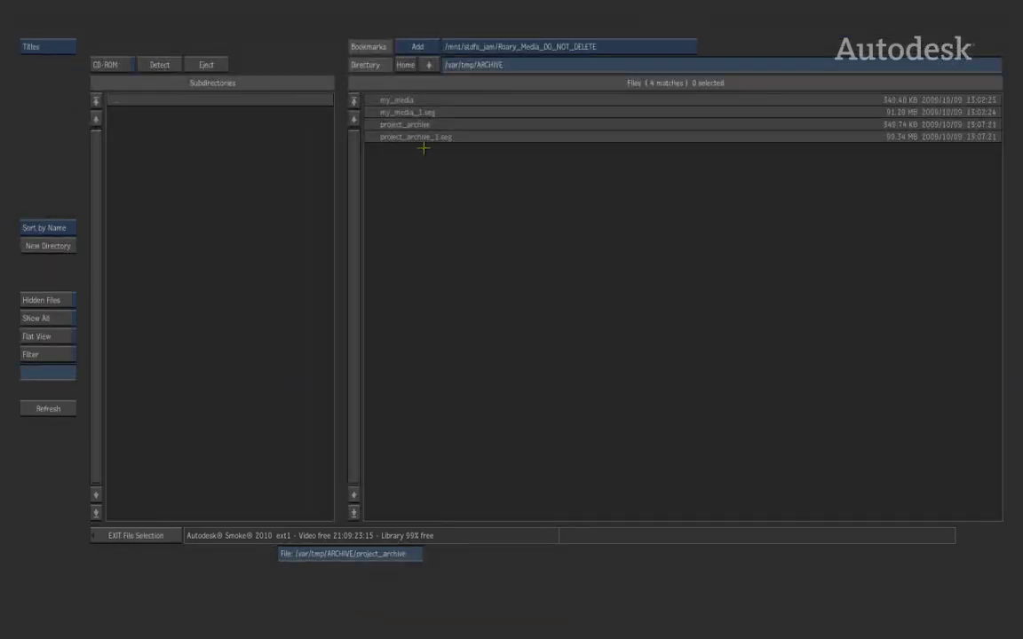
click(378, 124)
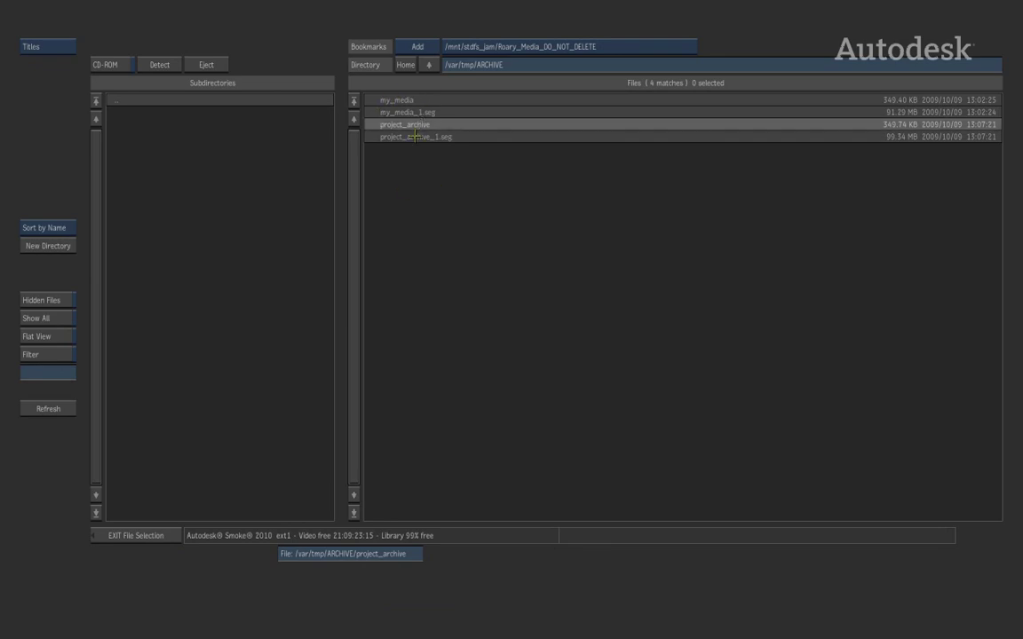
click(241, 553)
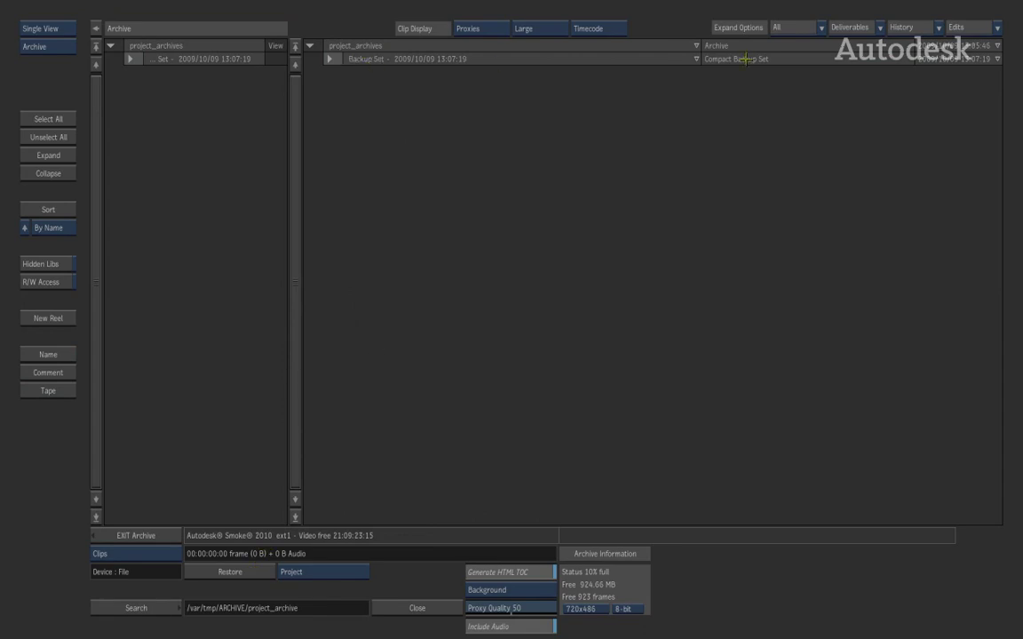
Expand Backup Set and PROJECT_A to inspect Project Setups, EditDesk Library and the SLATE reel.
click(329, 60)
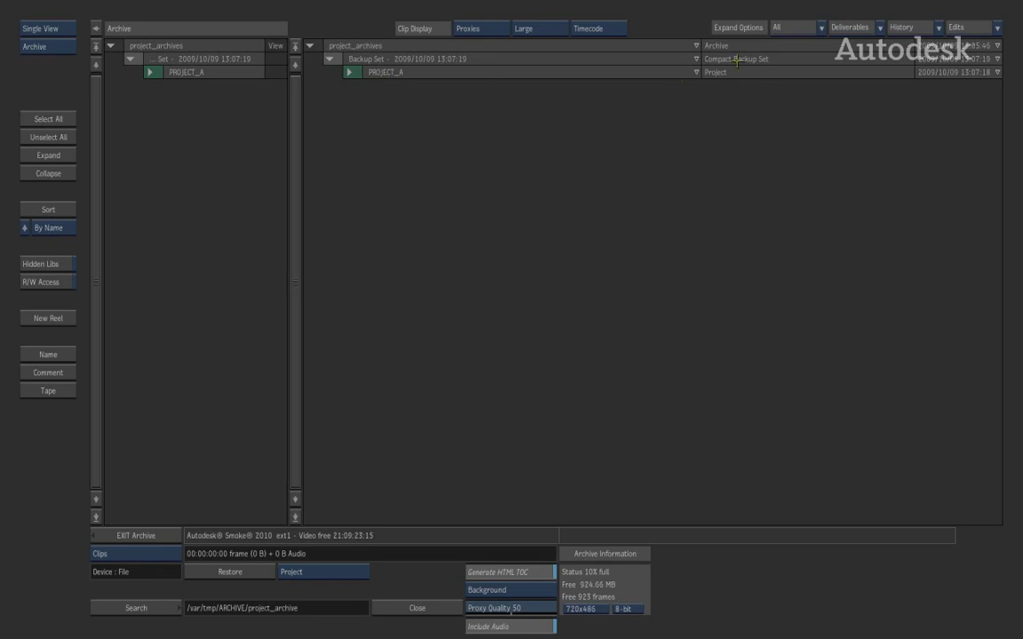
click(349, 72)
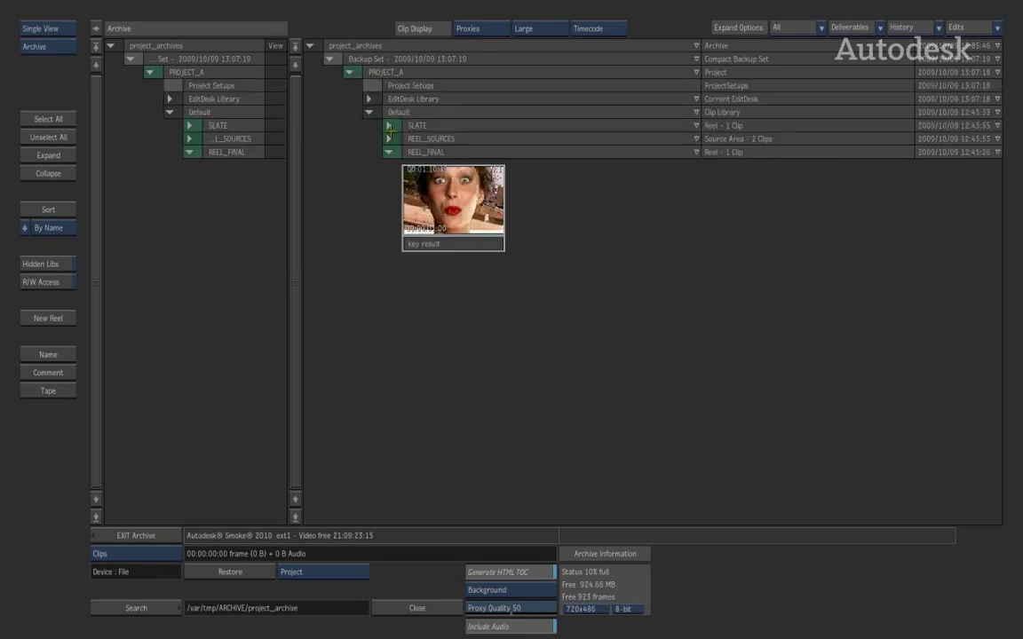
click(441, 86)
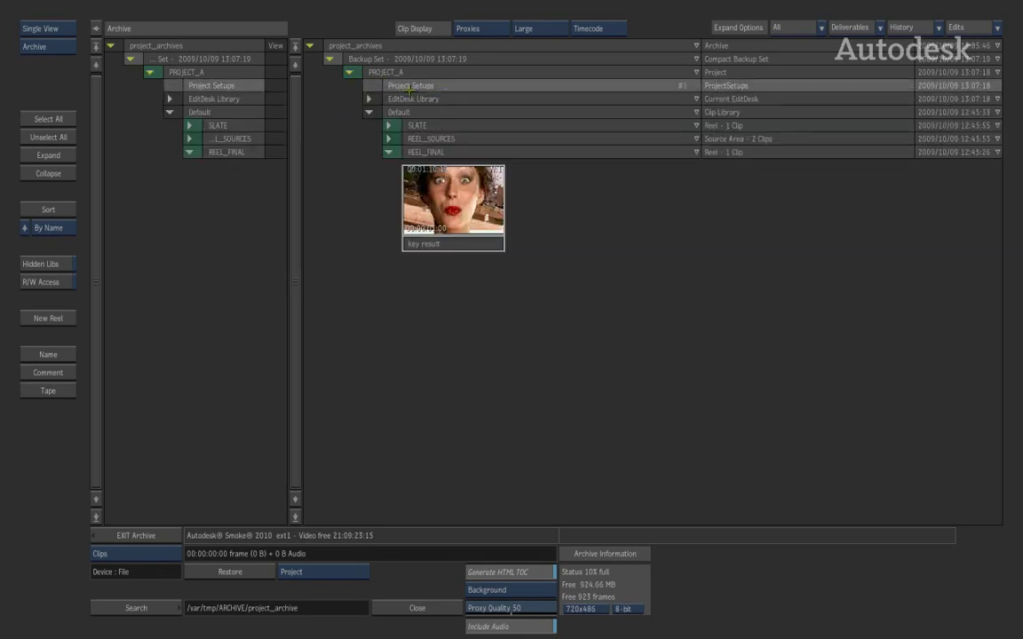
click(369, 99)
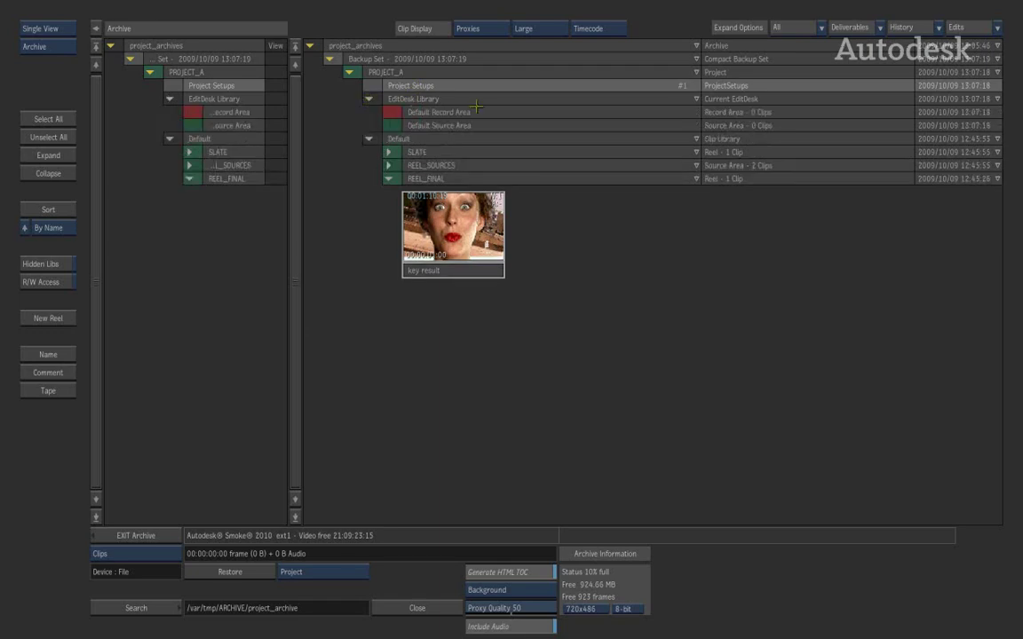
click(369, 99)
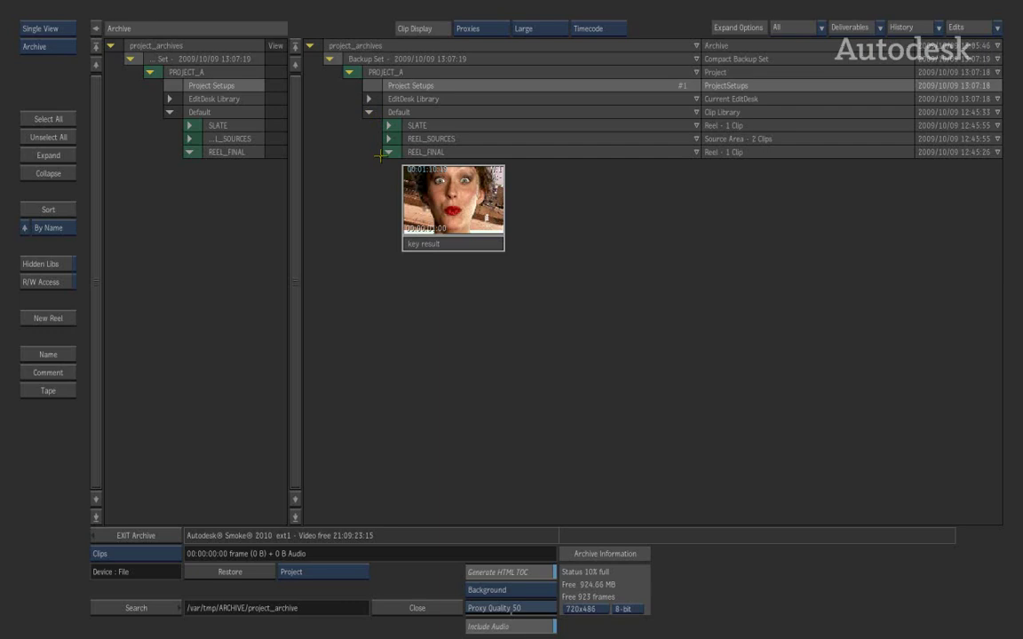
click(391, 126)
click(391, 126)
Close the project_archives archive, returning to the Default clip library with SLATE, REEL_SOURCES and REEL_FINAL.
click(417, 608)
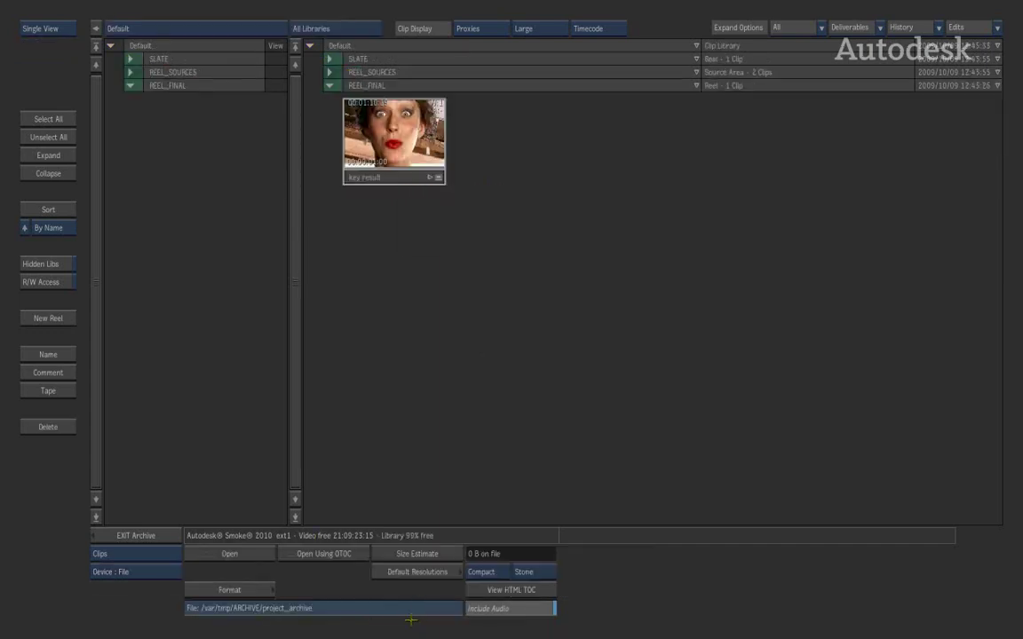